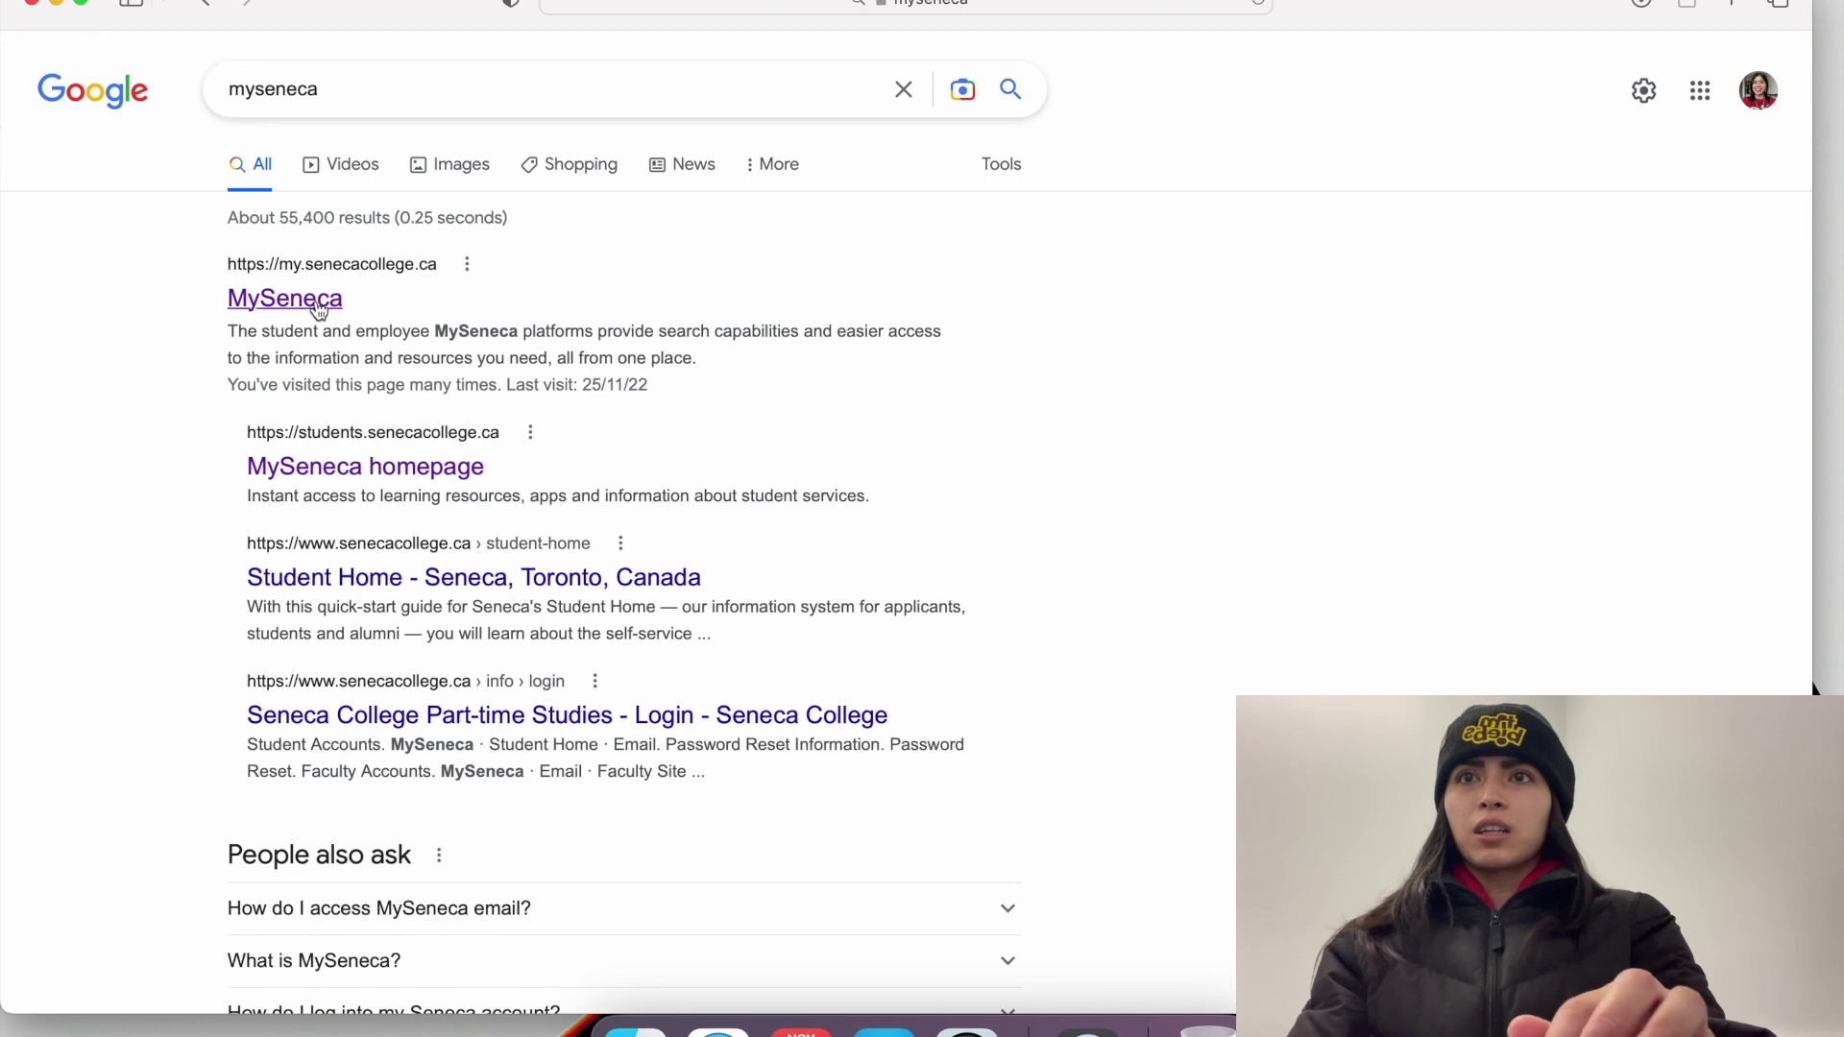
# Step: Open the MySeneca student portal from the search results and launch its Outlook email inbox
pyautogui.click(750, 543)
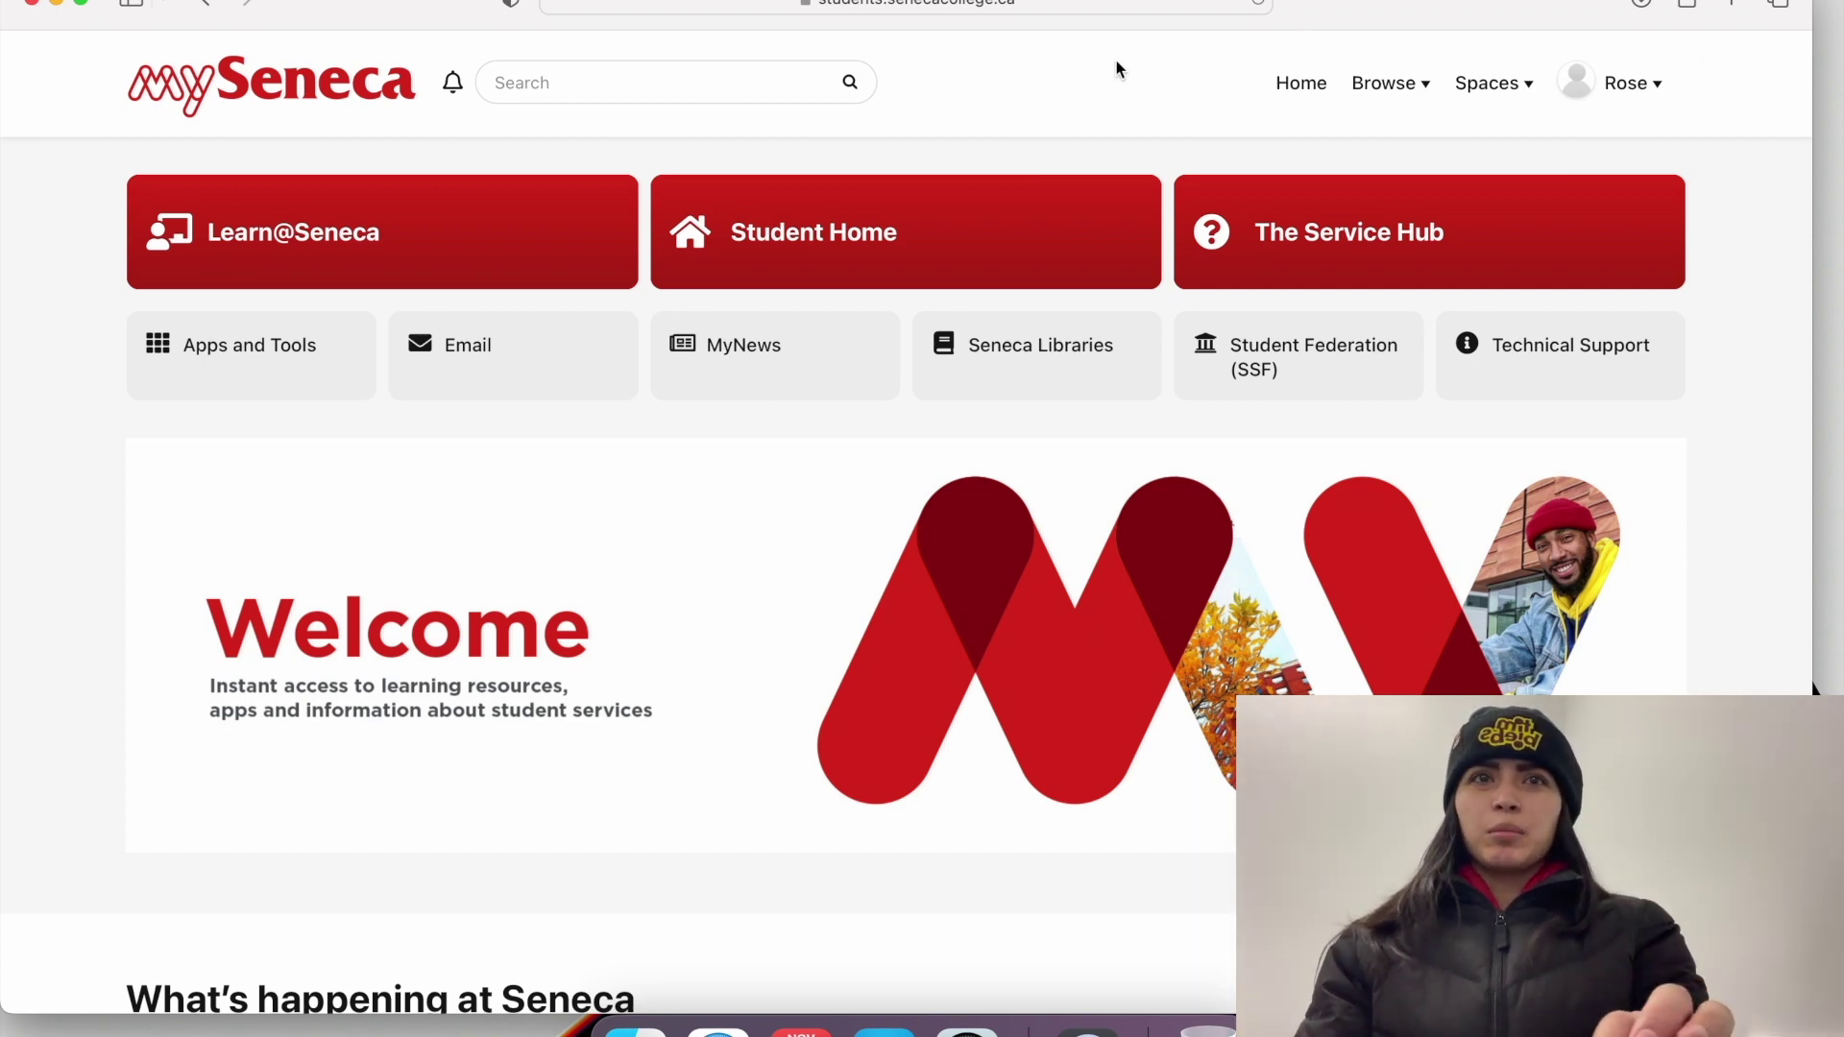
pyautogui.click(471, 347)
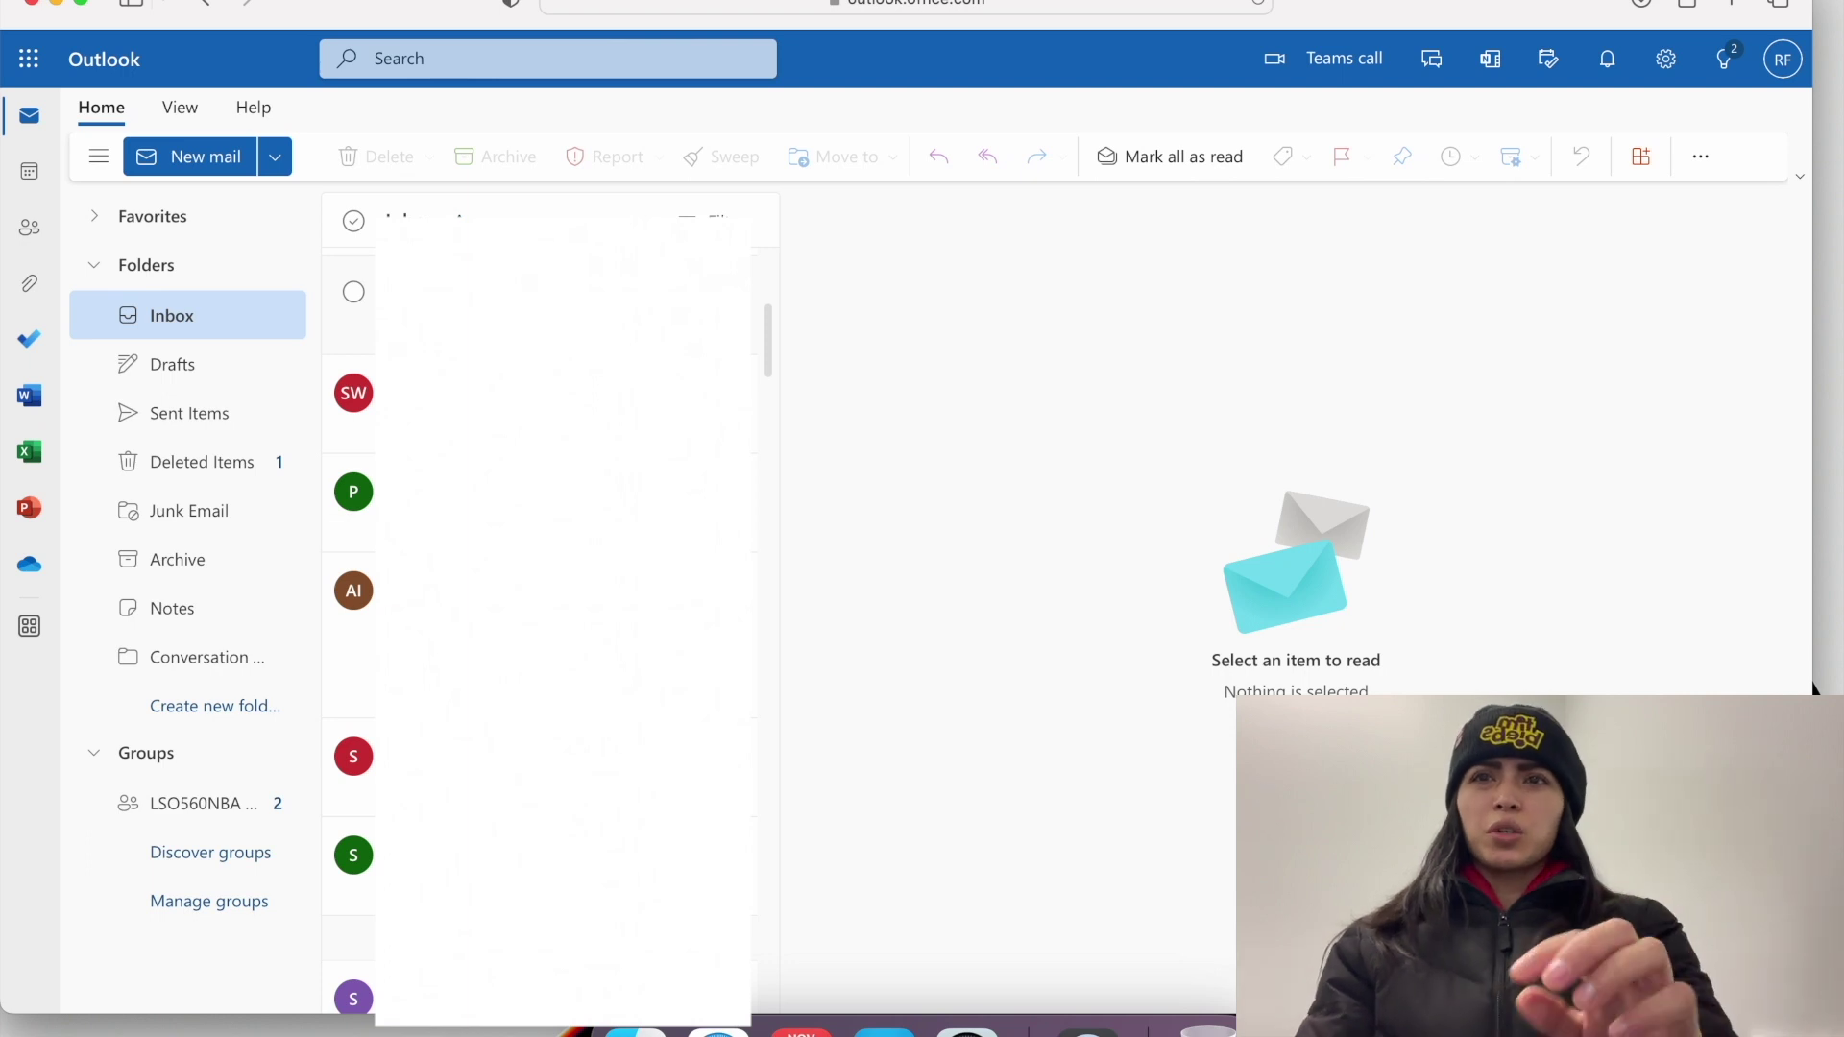
# Step: Open the residence's 'Academic Year 2022-2023 Winter Break' email and follow its form link
pyautogui.scroll(-3, 548, 605)
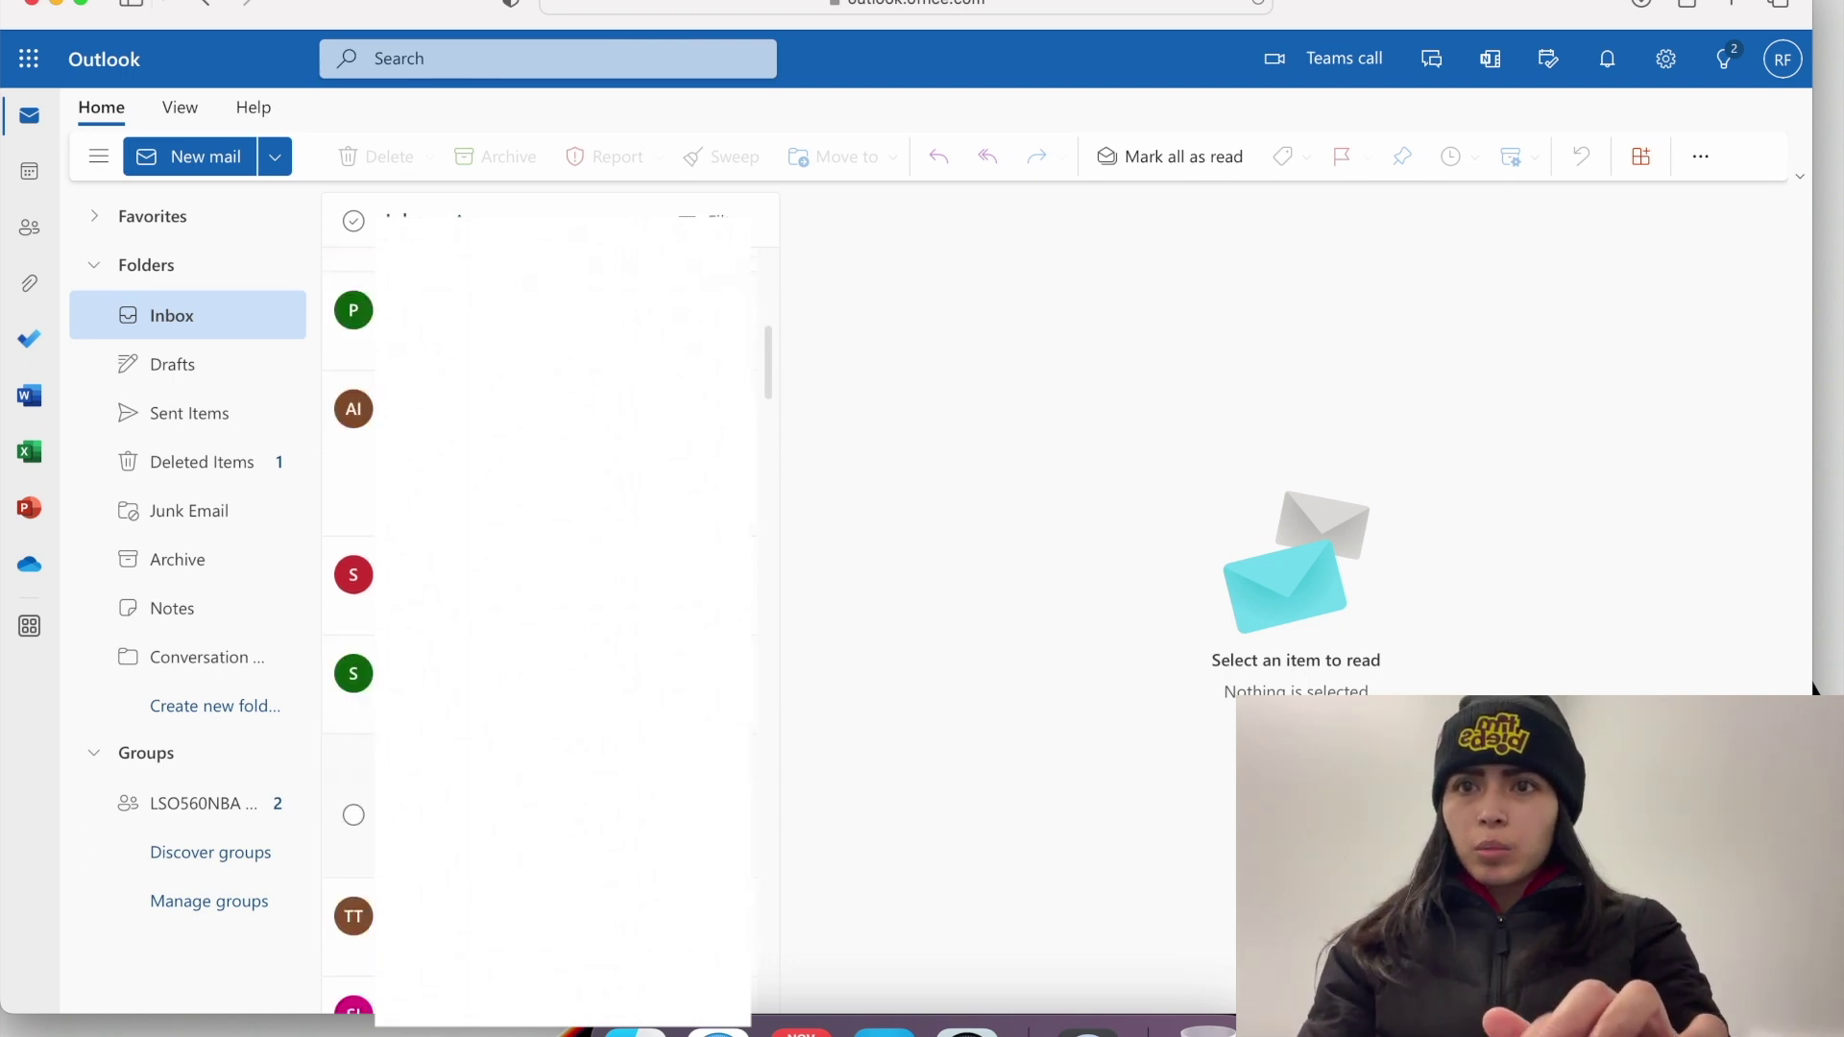
pyautogui.click(538, 825)
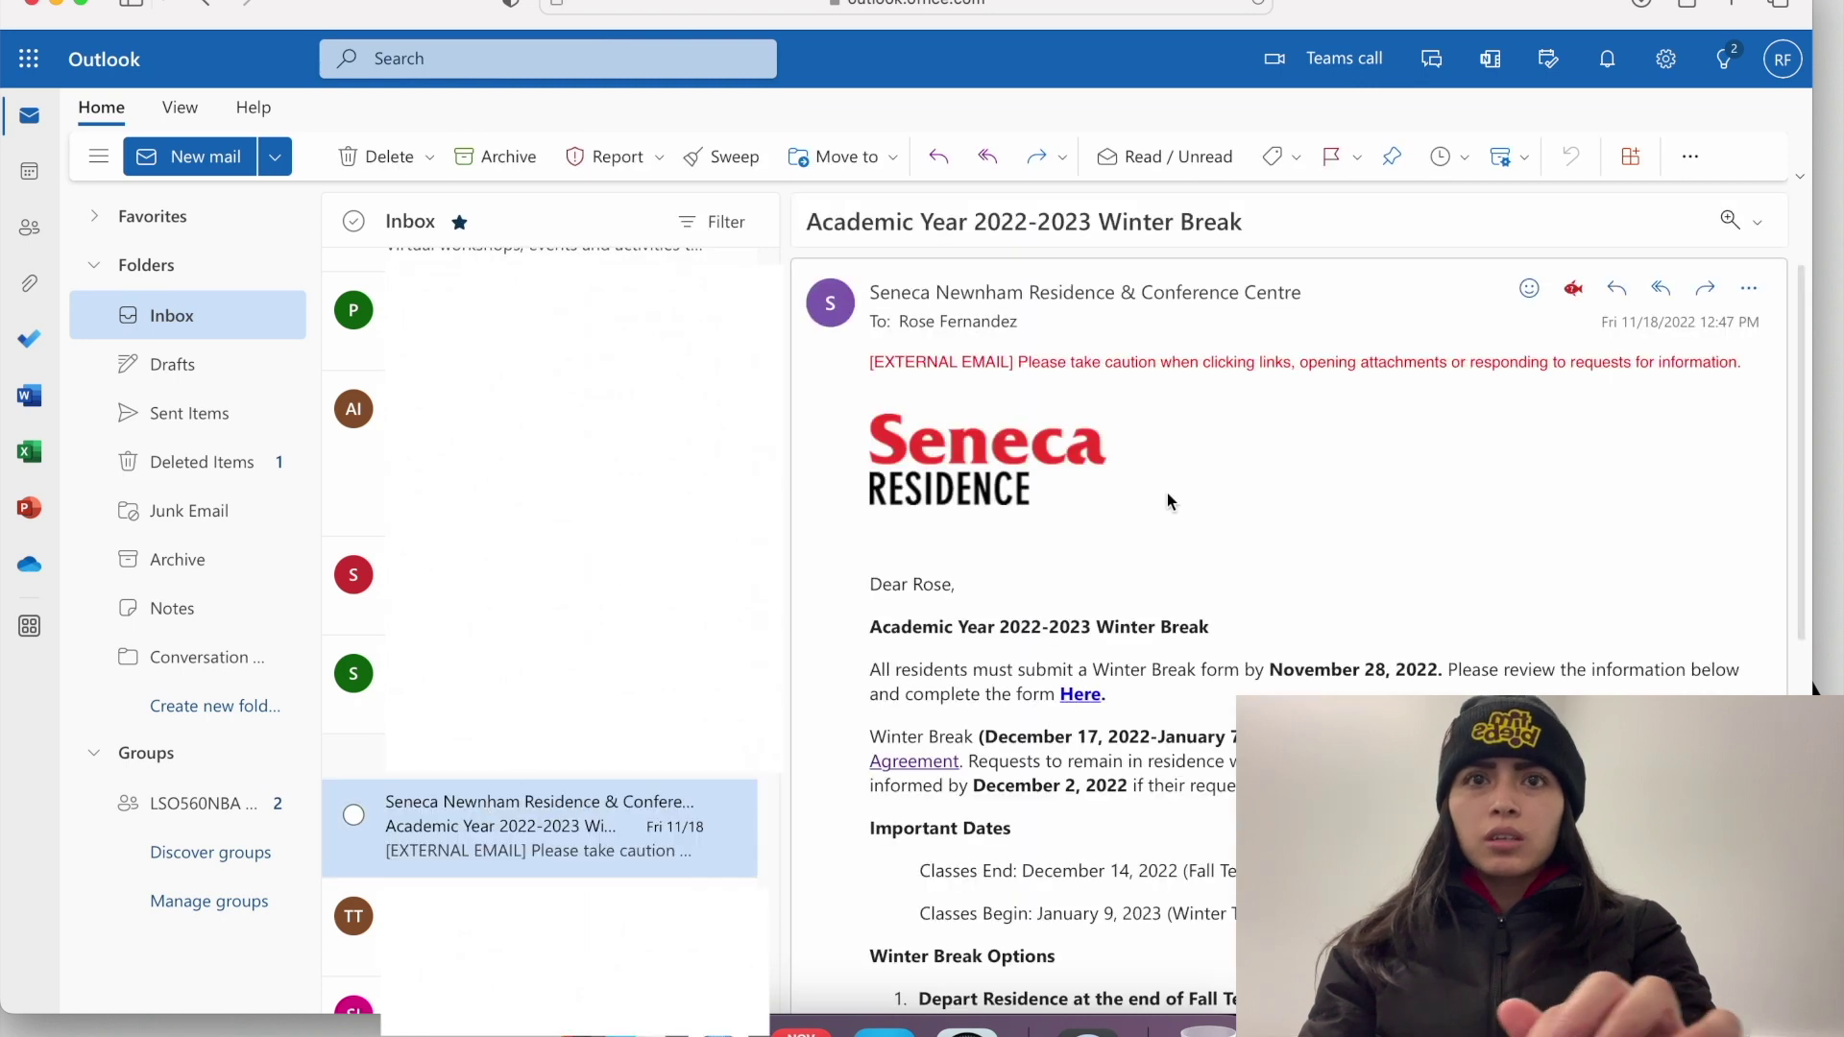
pyautogui.scroll(-5, 1168, 501)
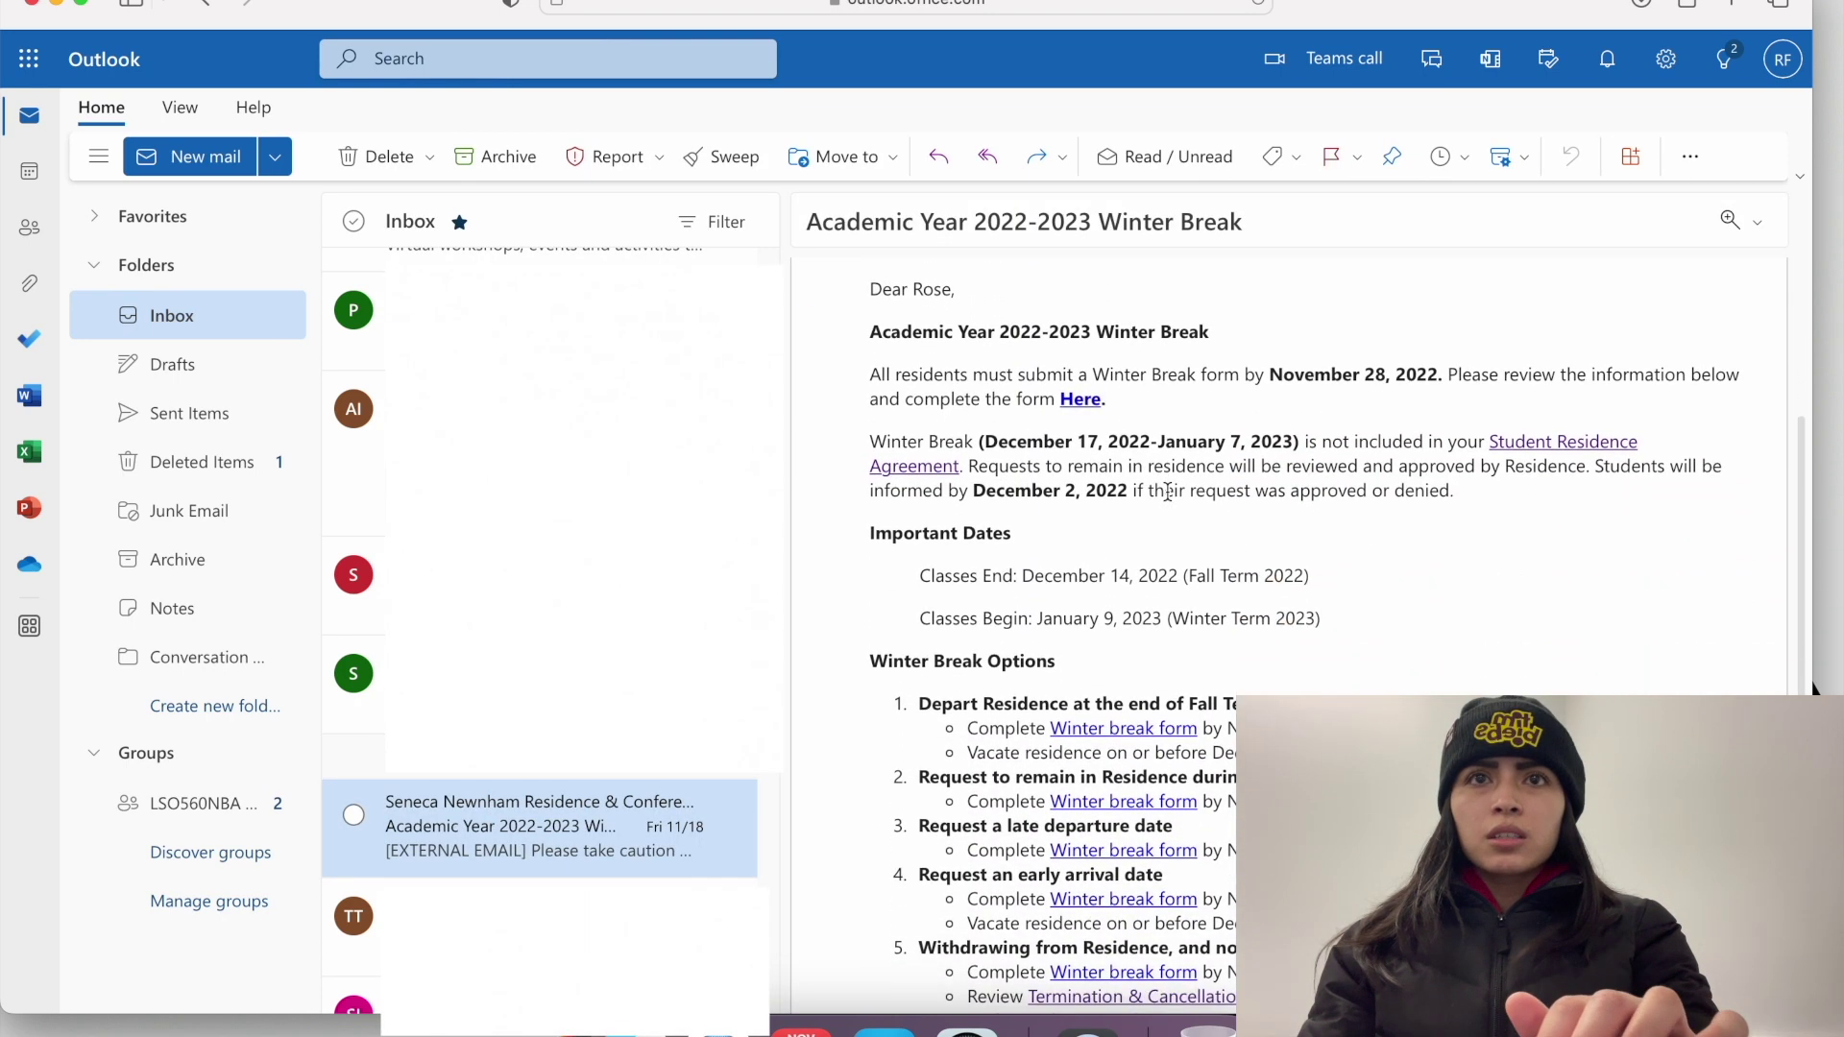
pyautogui.scroll(1, 1167, 492)
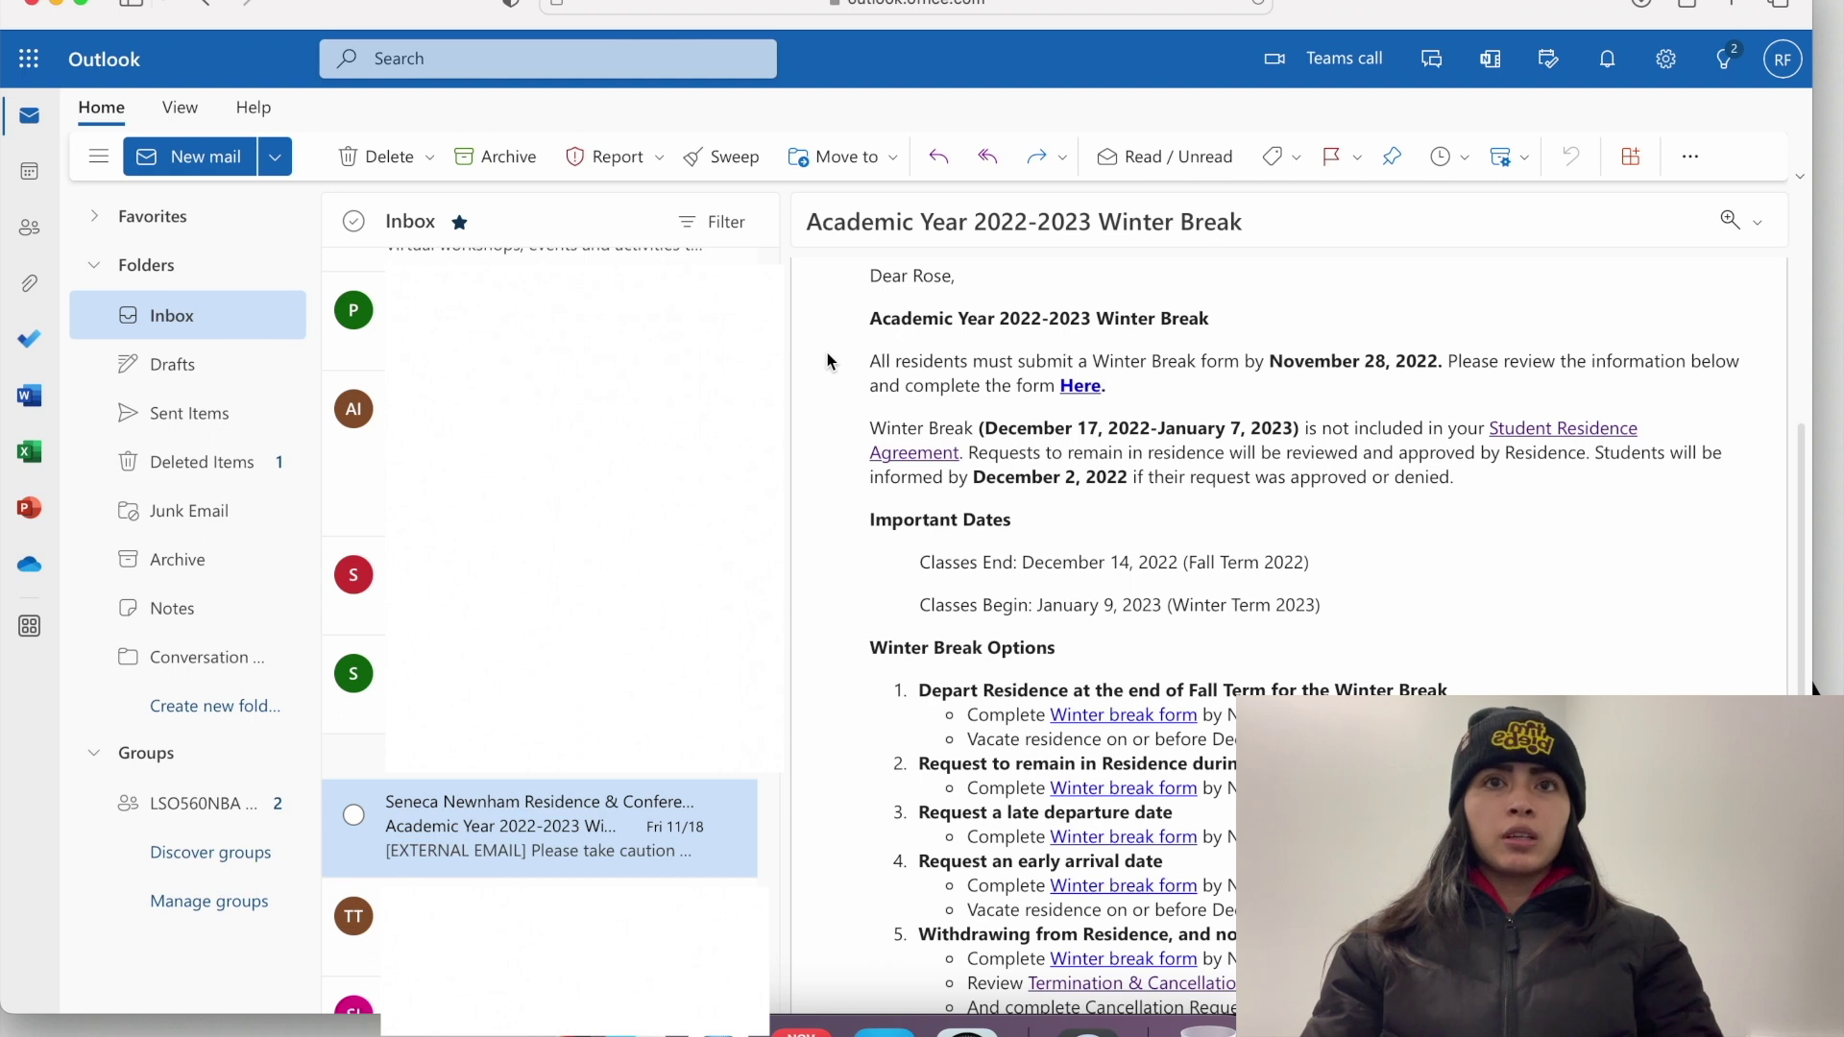
pyautogui.click(1081, 387)
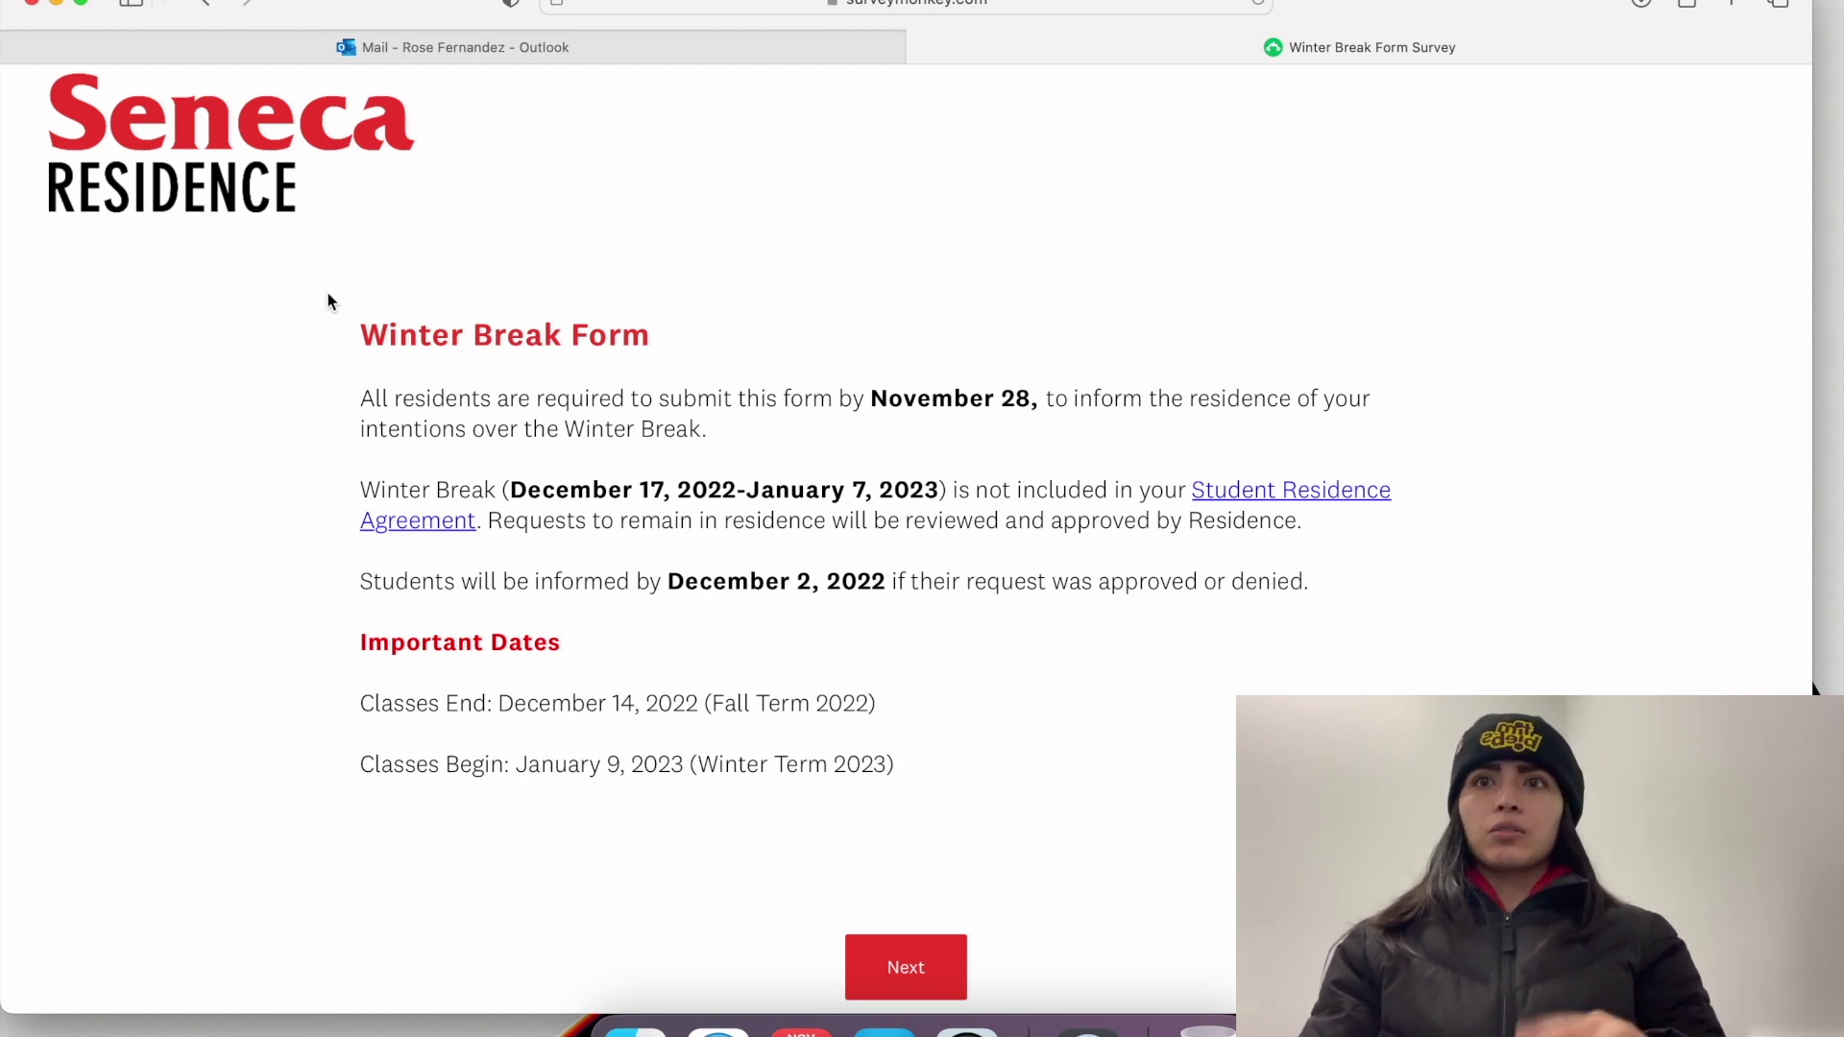
# Step: Read through the Winter Break Form introduction and advance to the Winter Break Information page
pyautogui.scroll(-5, 327, 294)
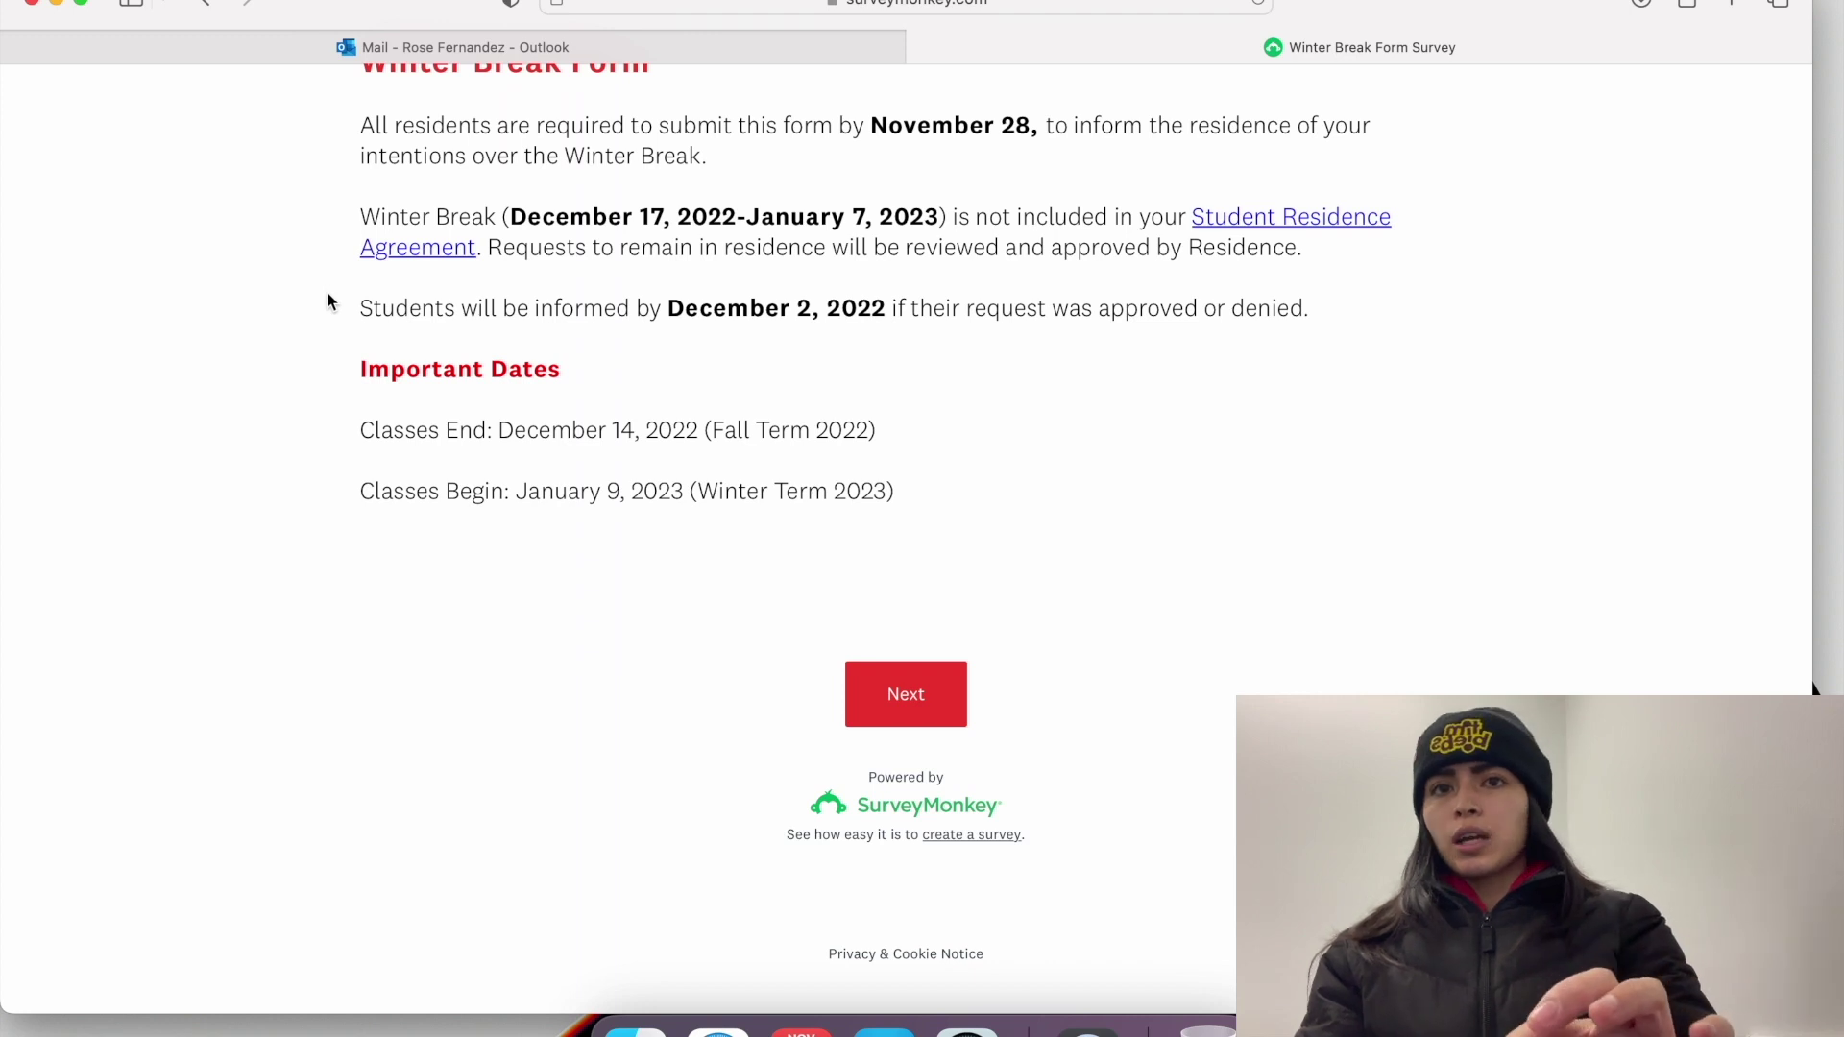
pyautogui.scroll(-3, 329, 301)
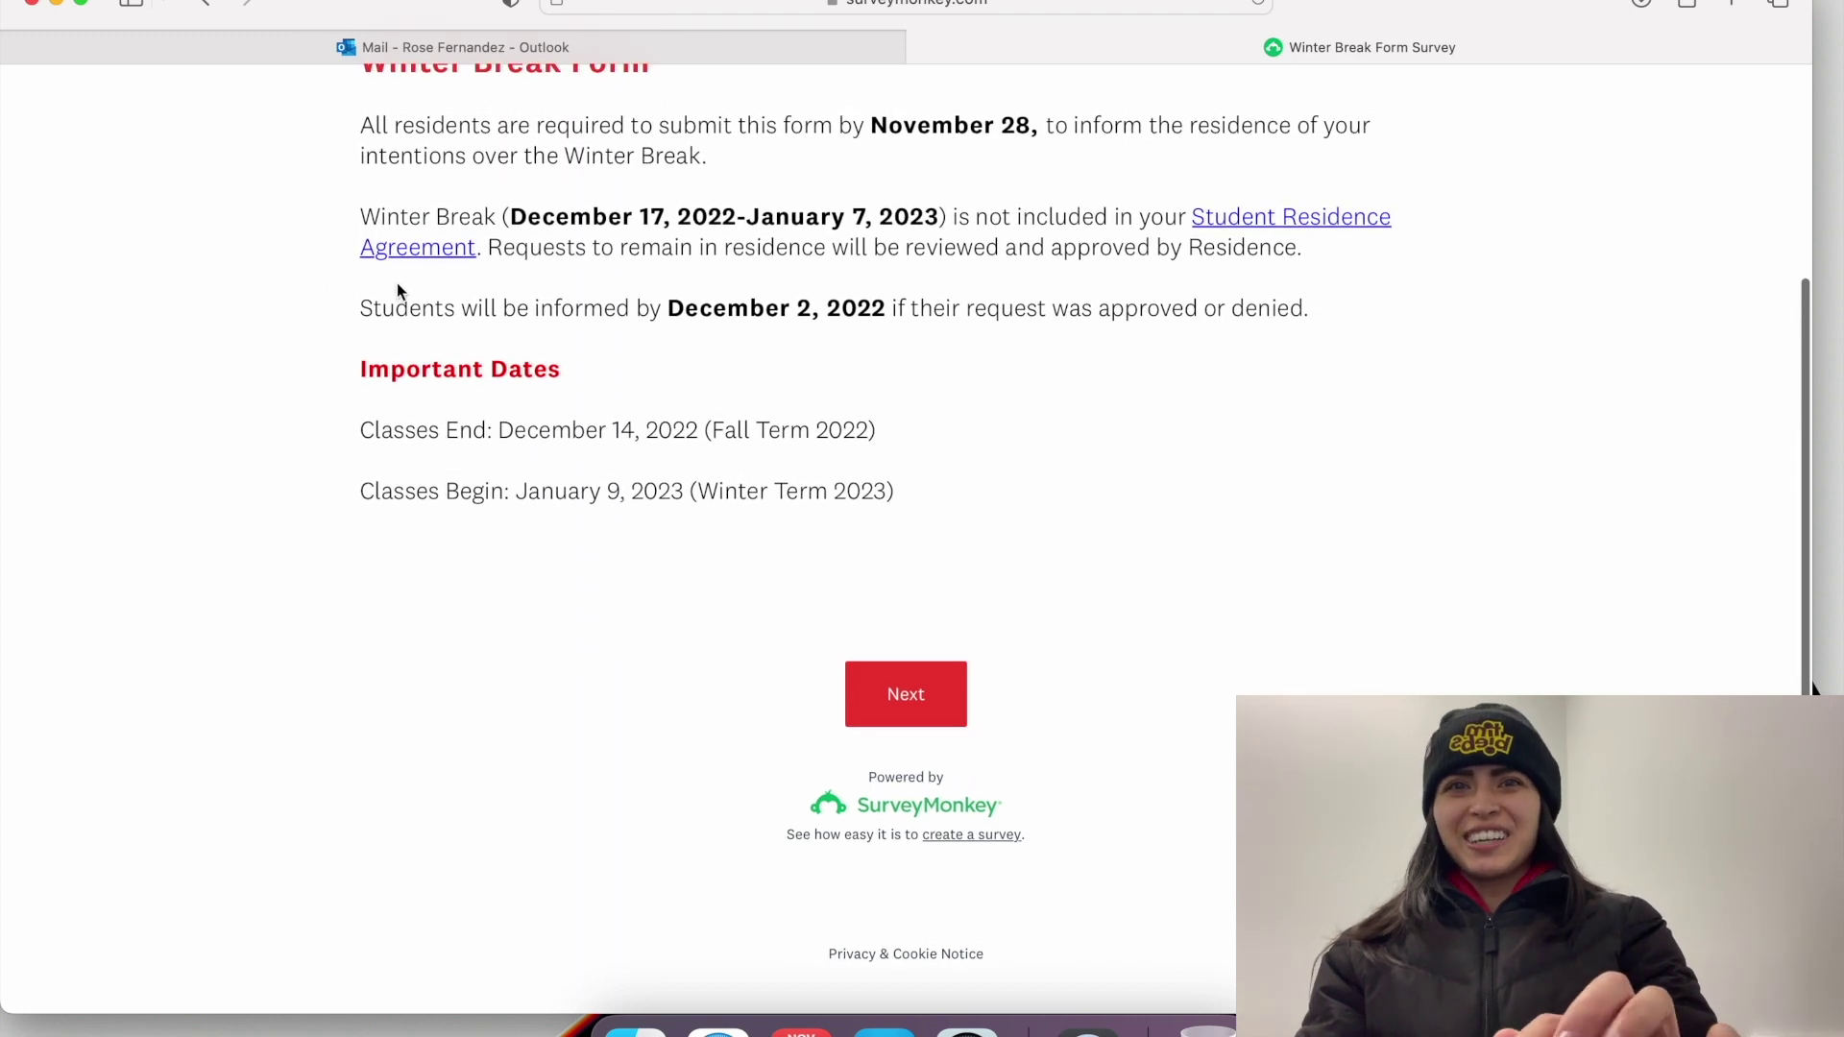
pyautogui.click(890, 691)
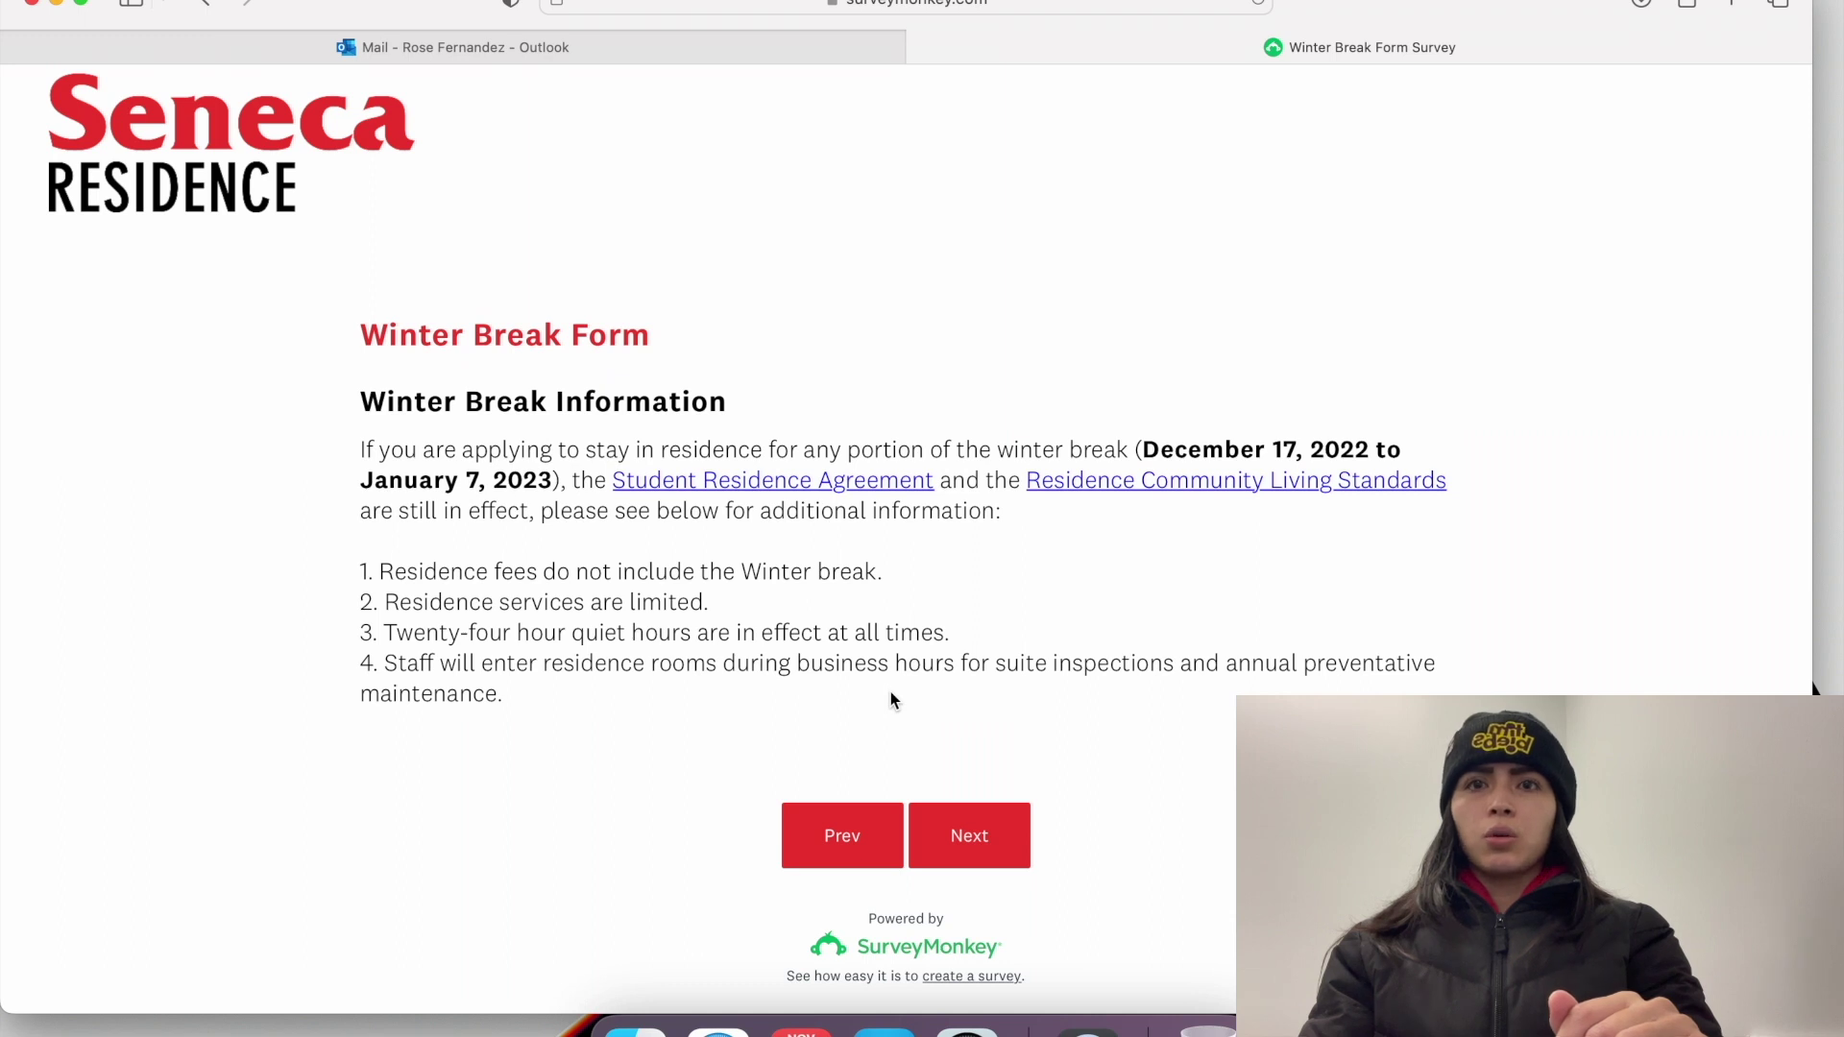
# Step: Review the Winter Break residence rules and continue to the Personal Information page
pyautogui.scroll(-1, 1203, 595)
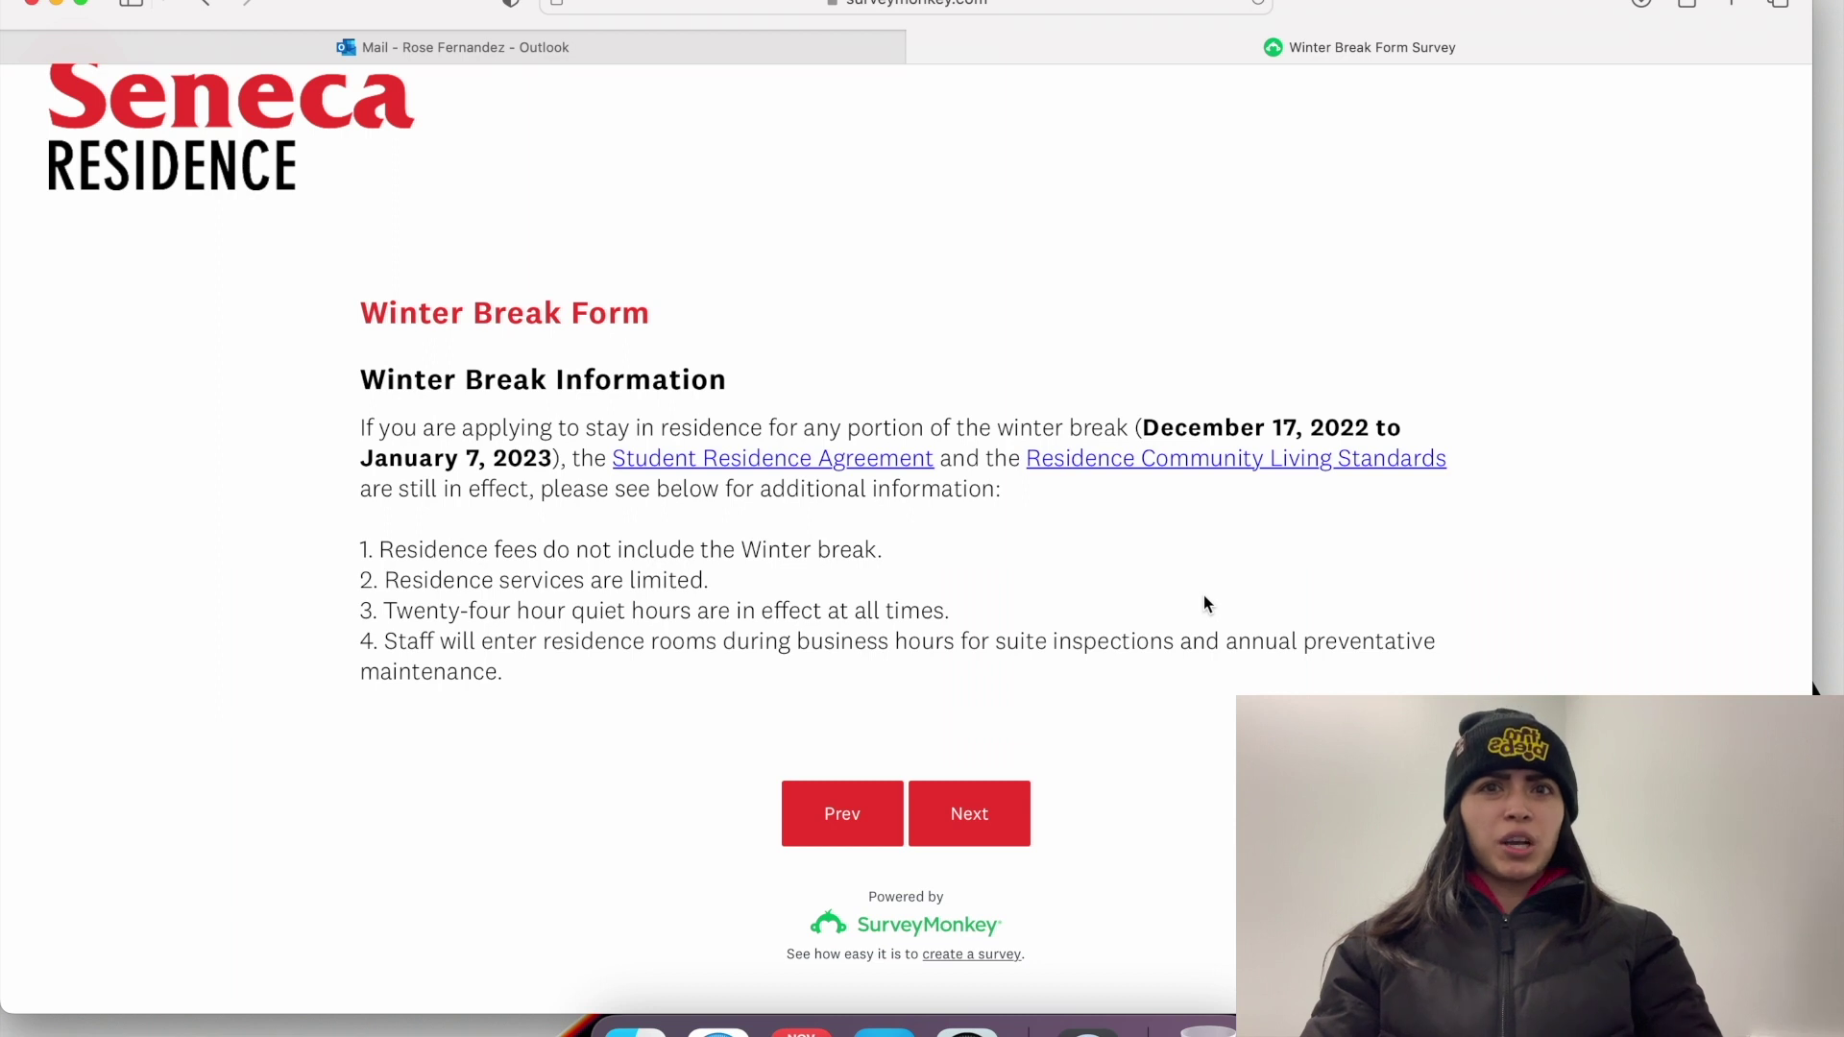
pyautogui.click(937, 803)
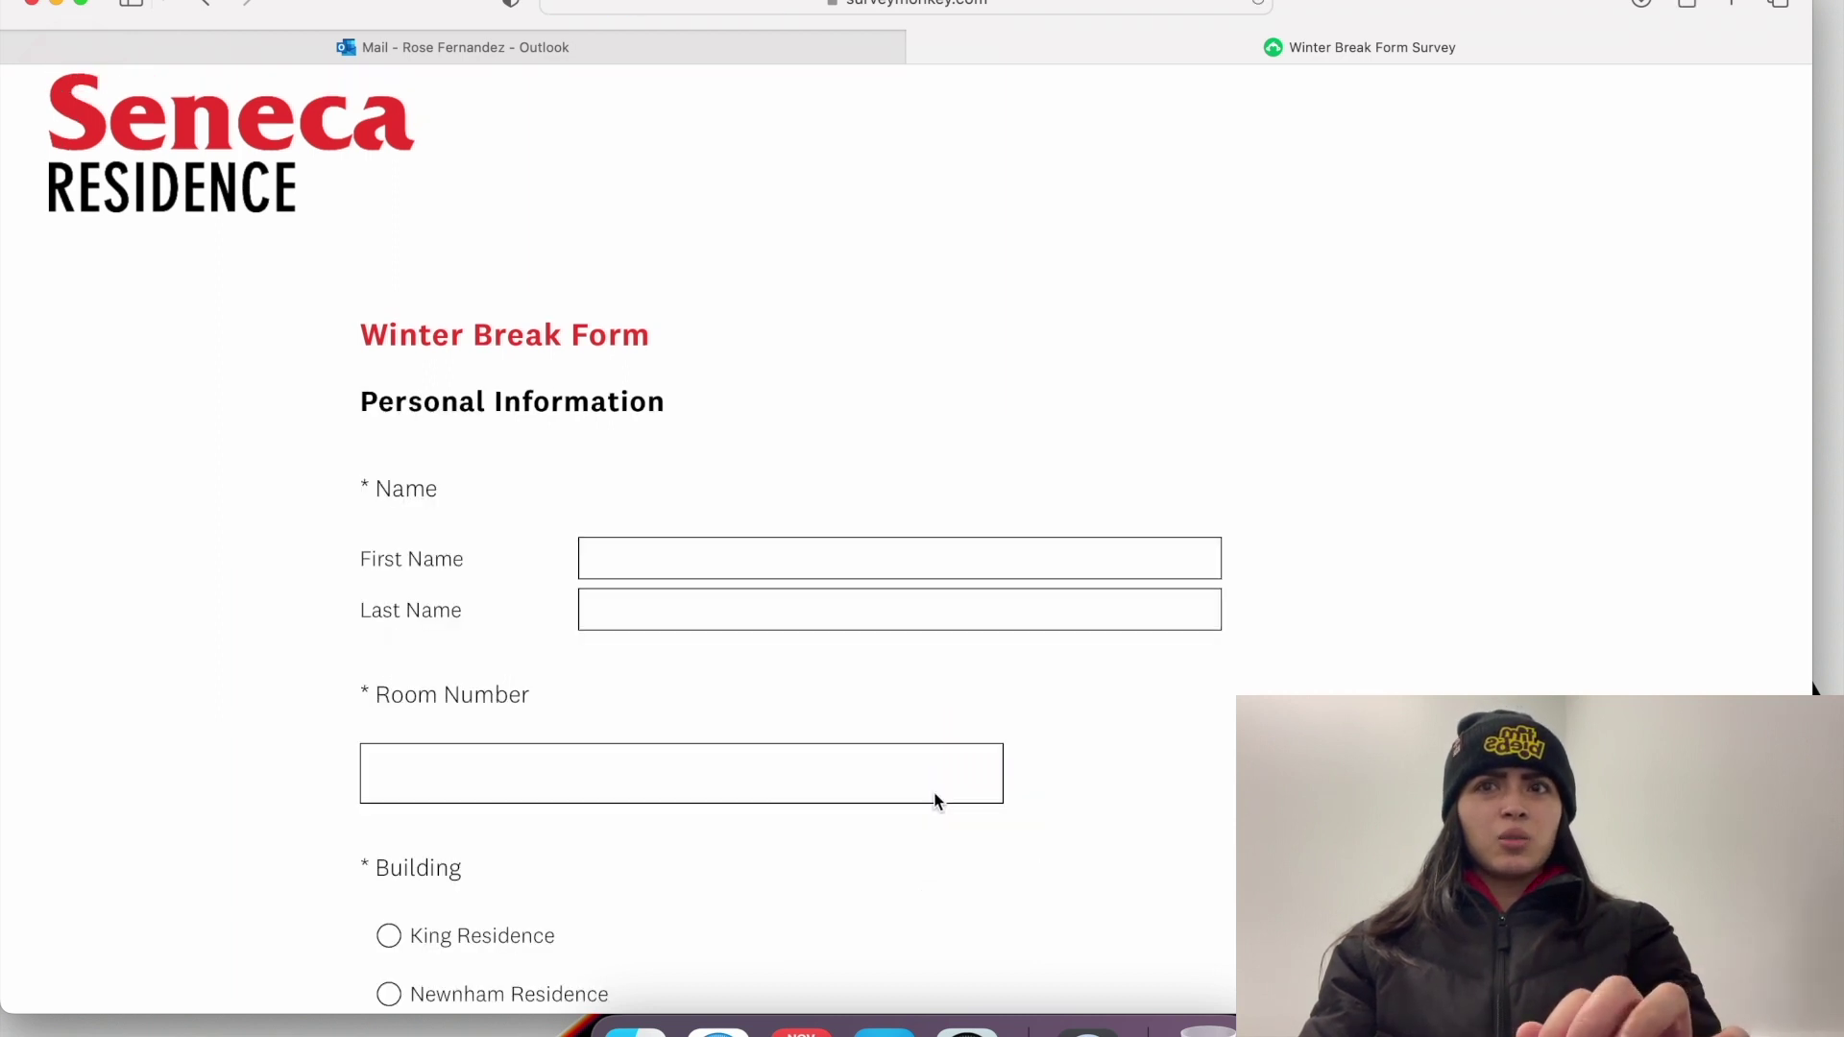
# Step: Enter the student's first and last name and room number, choose Newnham Residence, and continue
pyautogui.scroll(-3, 852, 432)
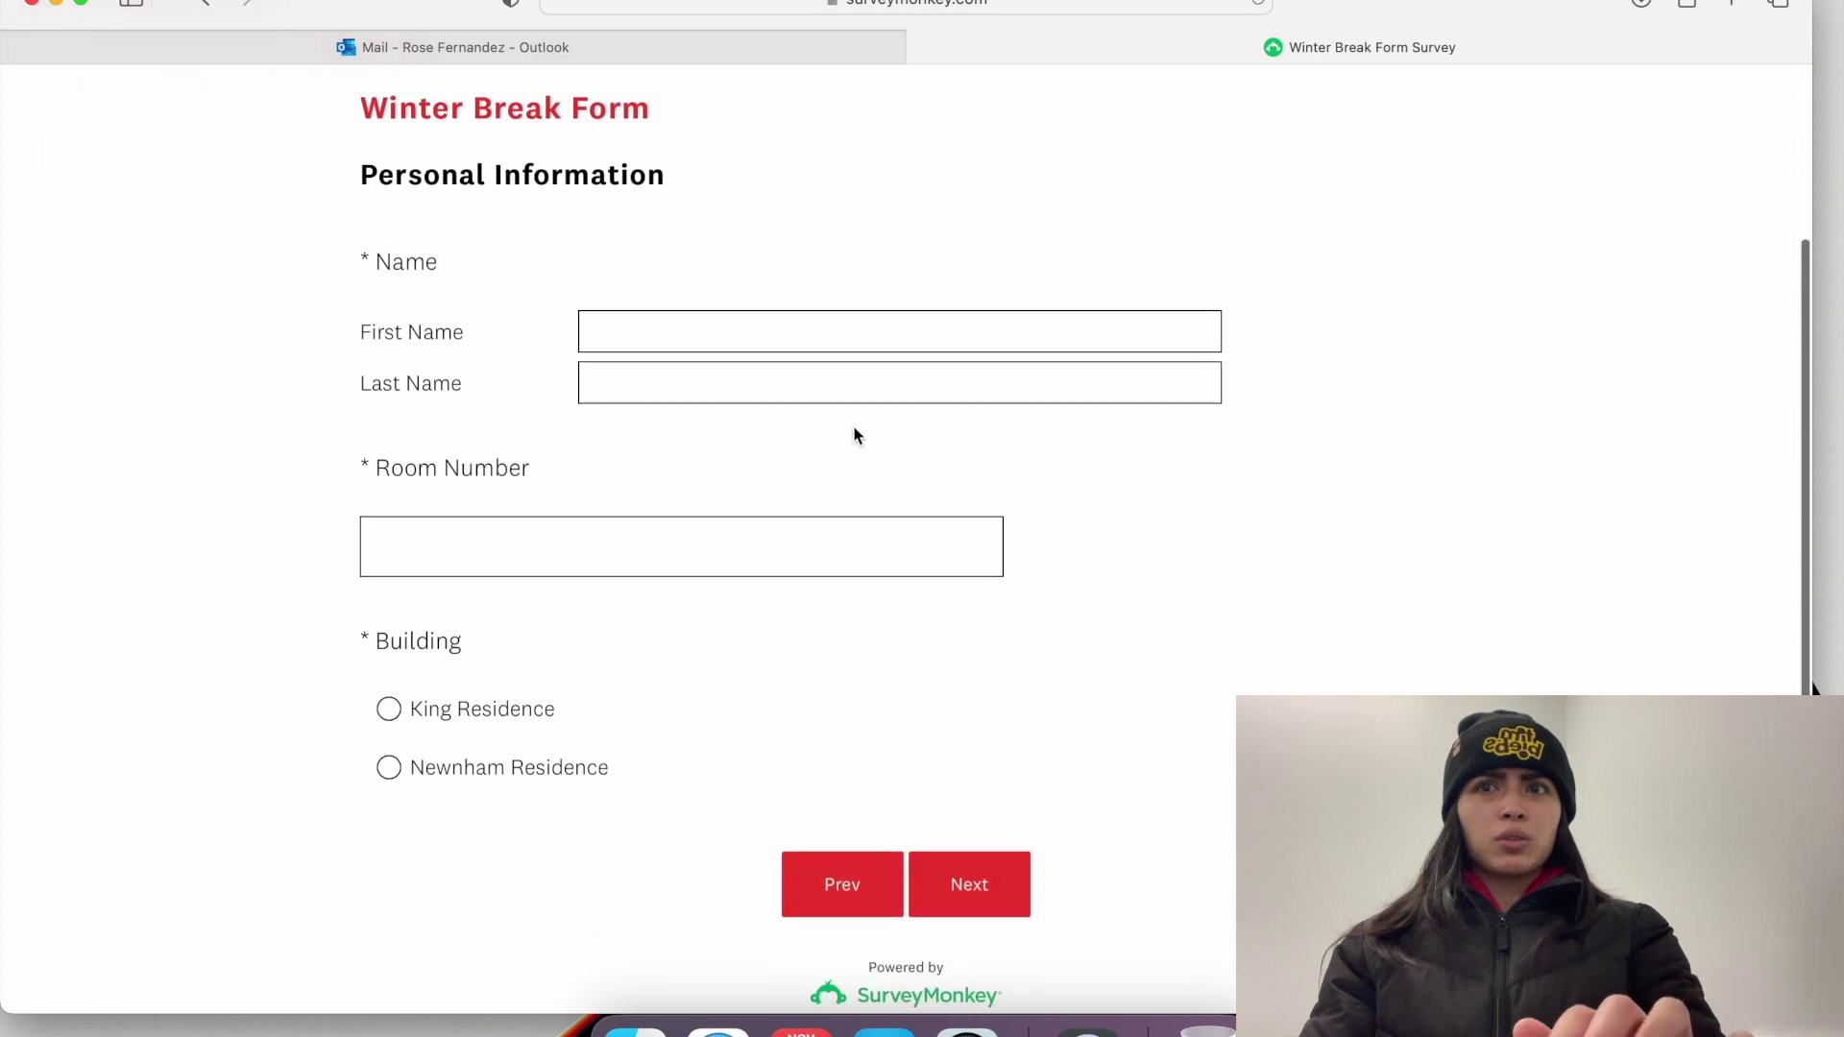
pyautogui.click(704, 318)
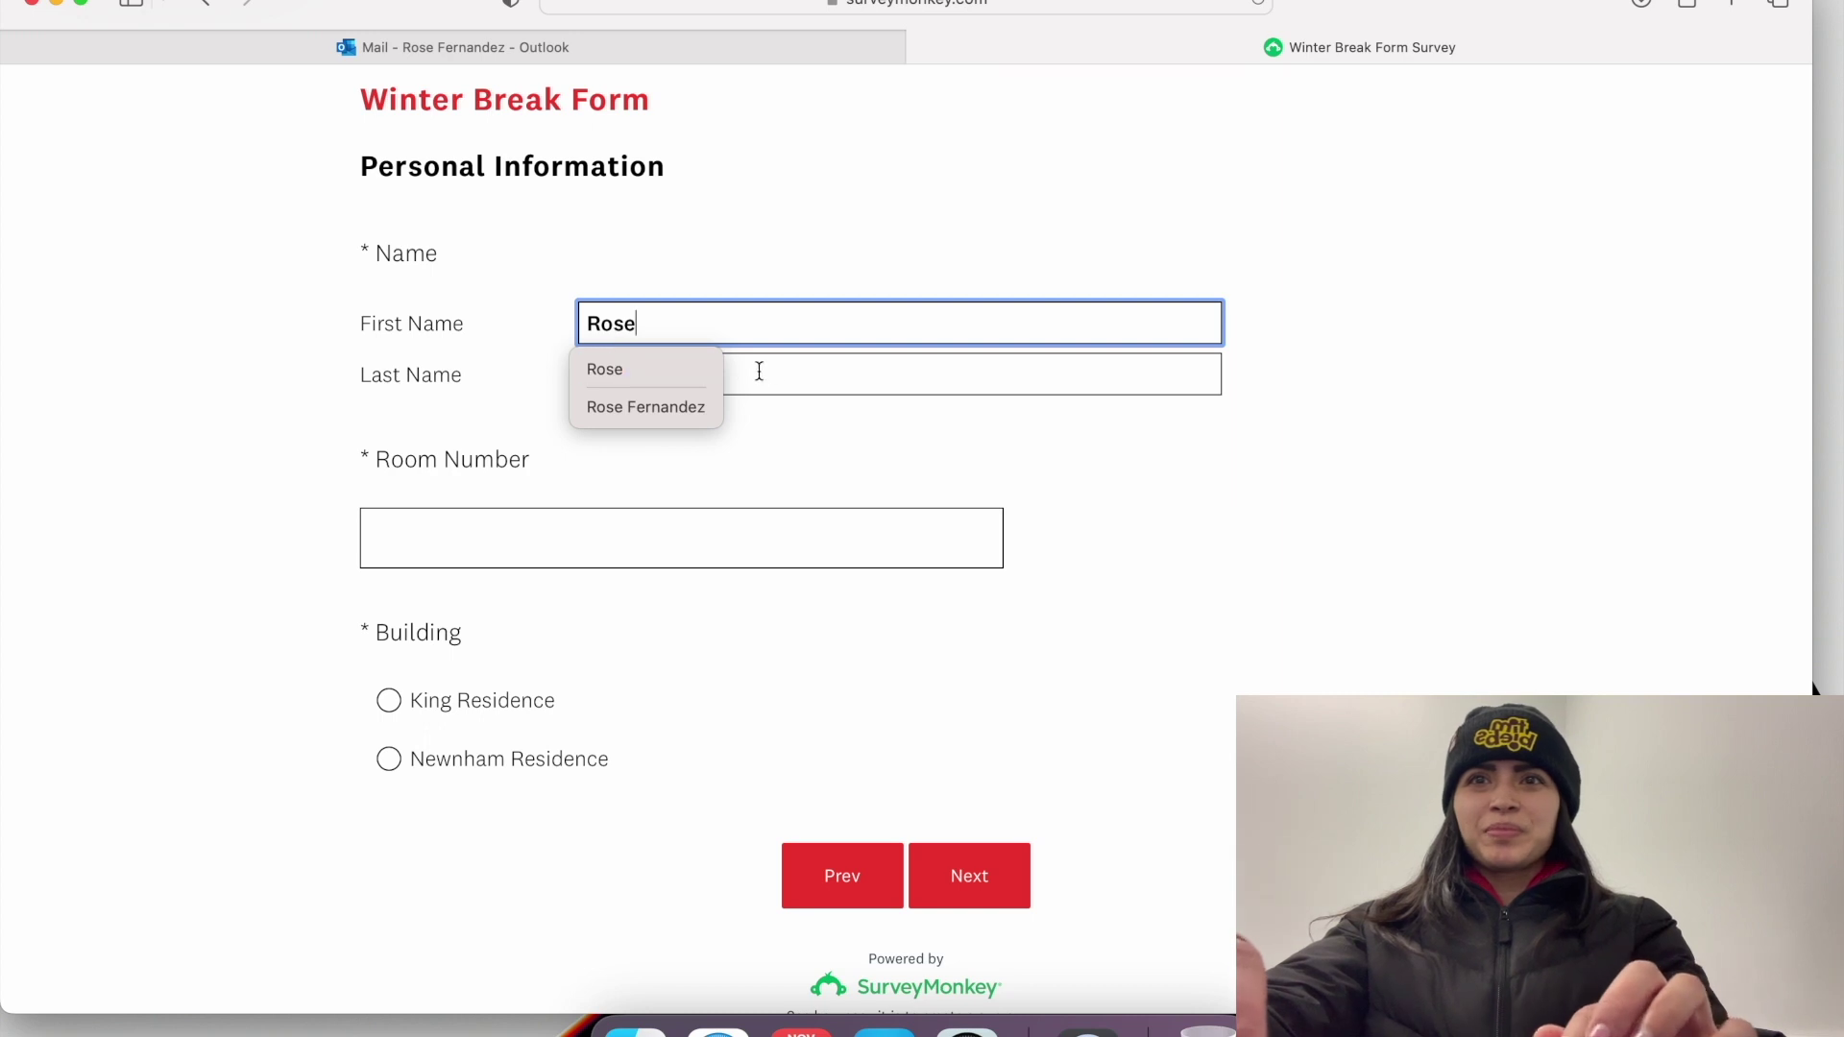
pyautogui.click(783, 373)
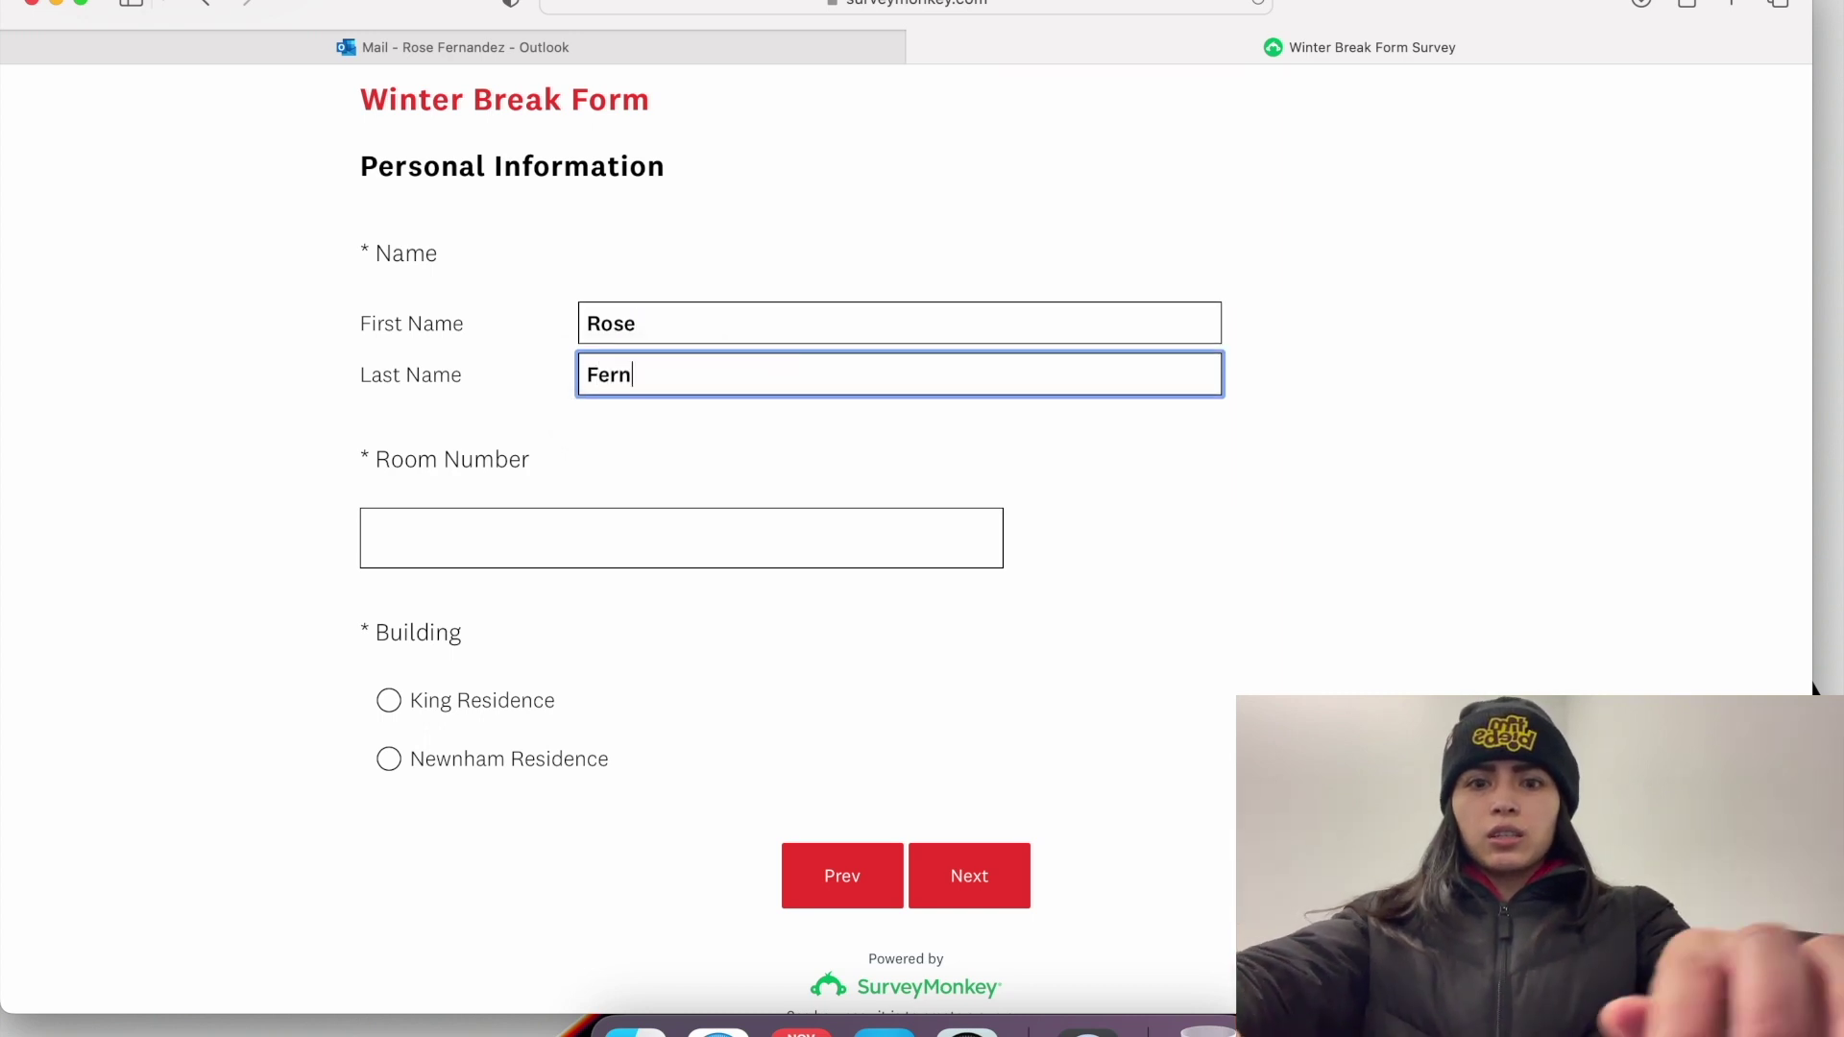
pyautogui.click(636, 531)
pyautogui.click(387, 757)
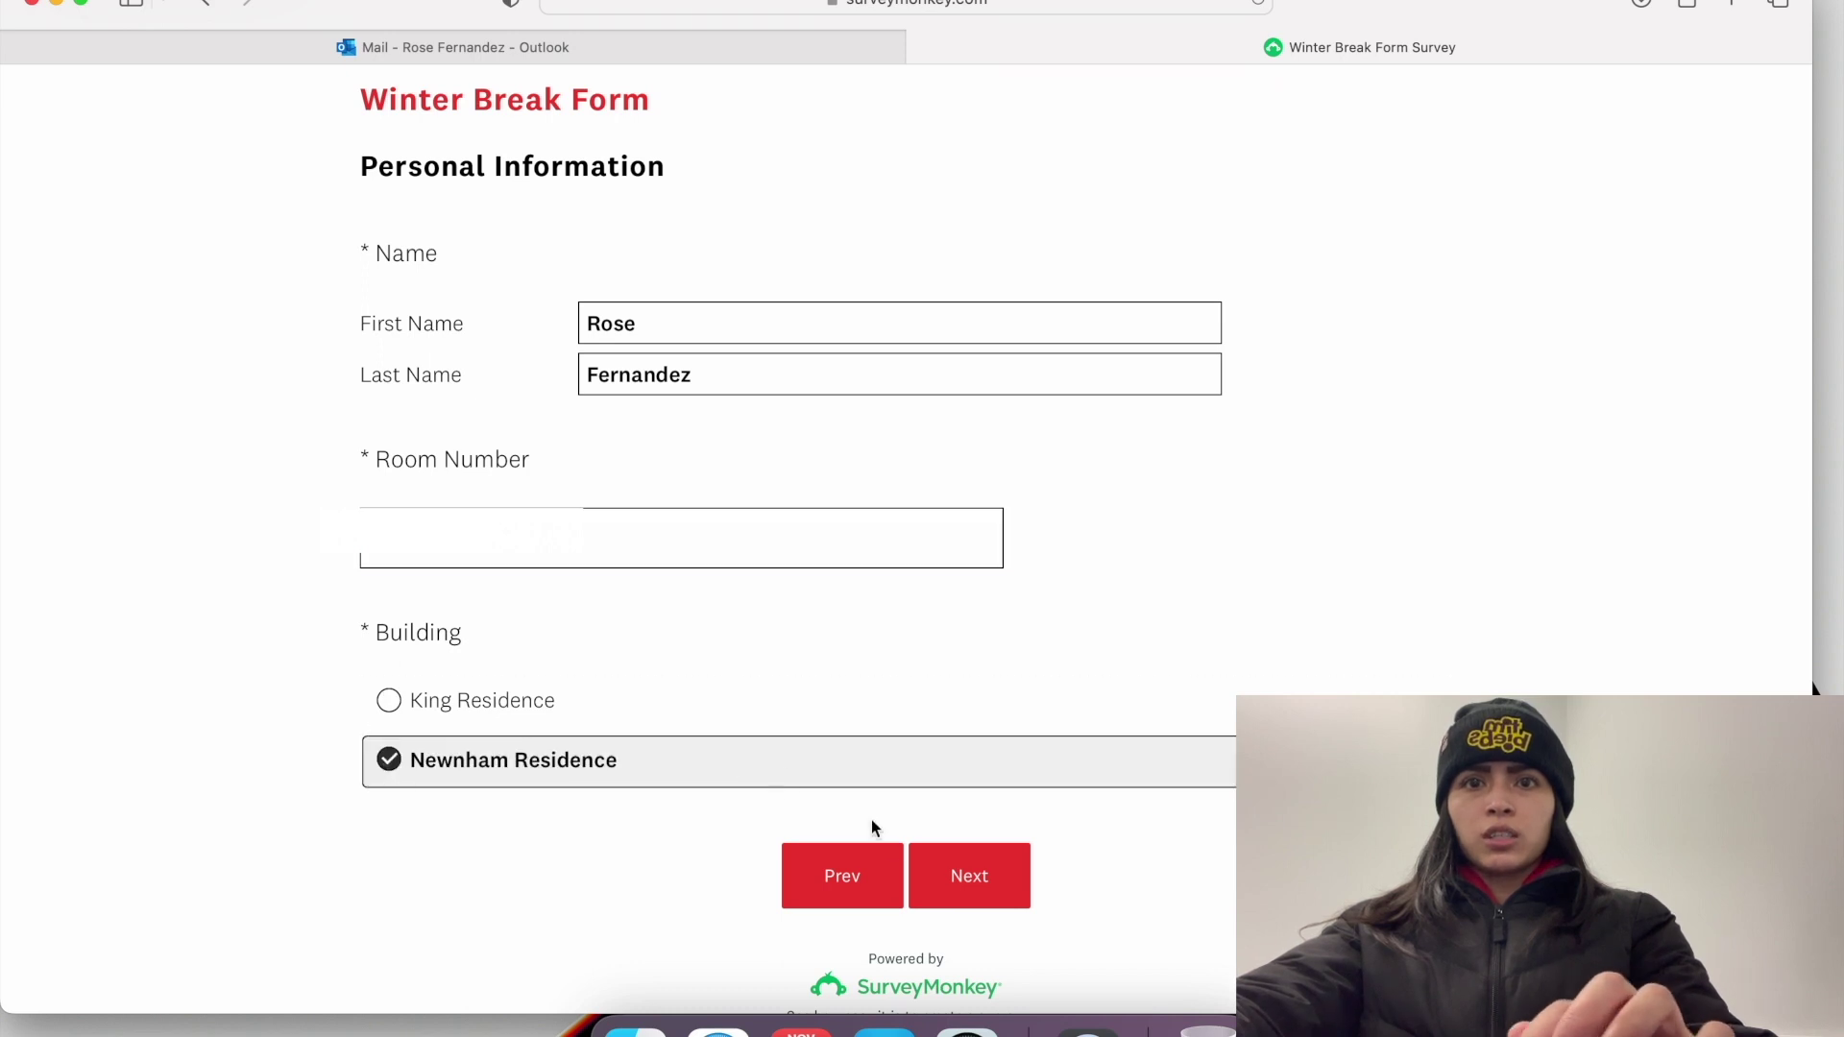
pyautogui.click(958, 884)
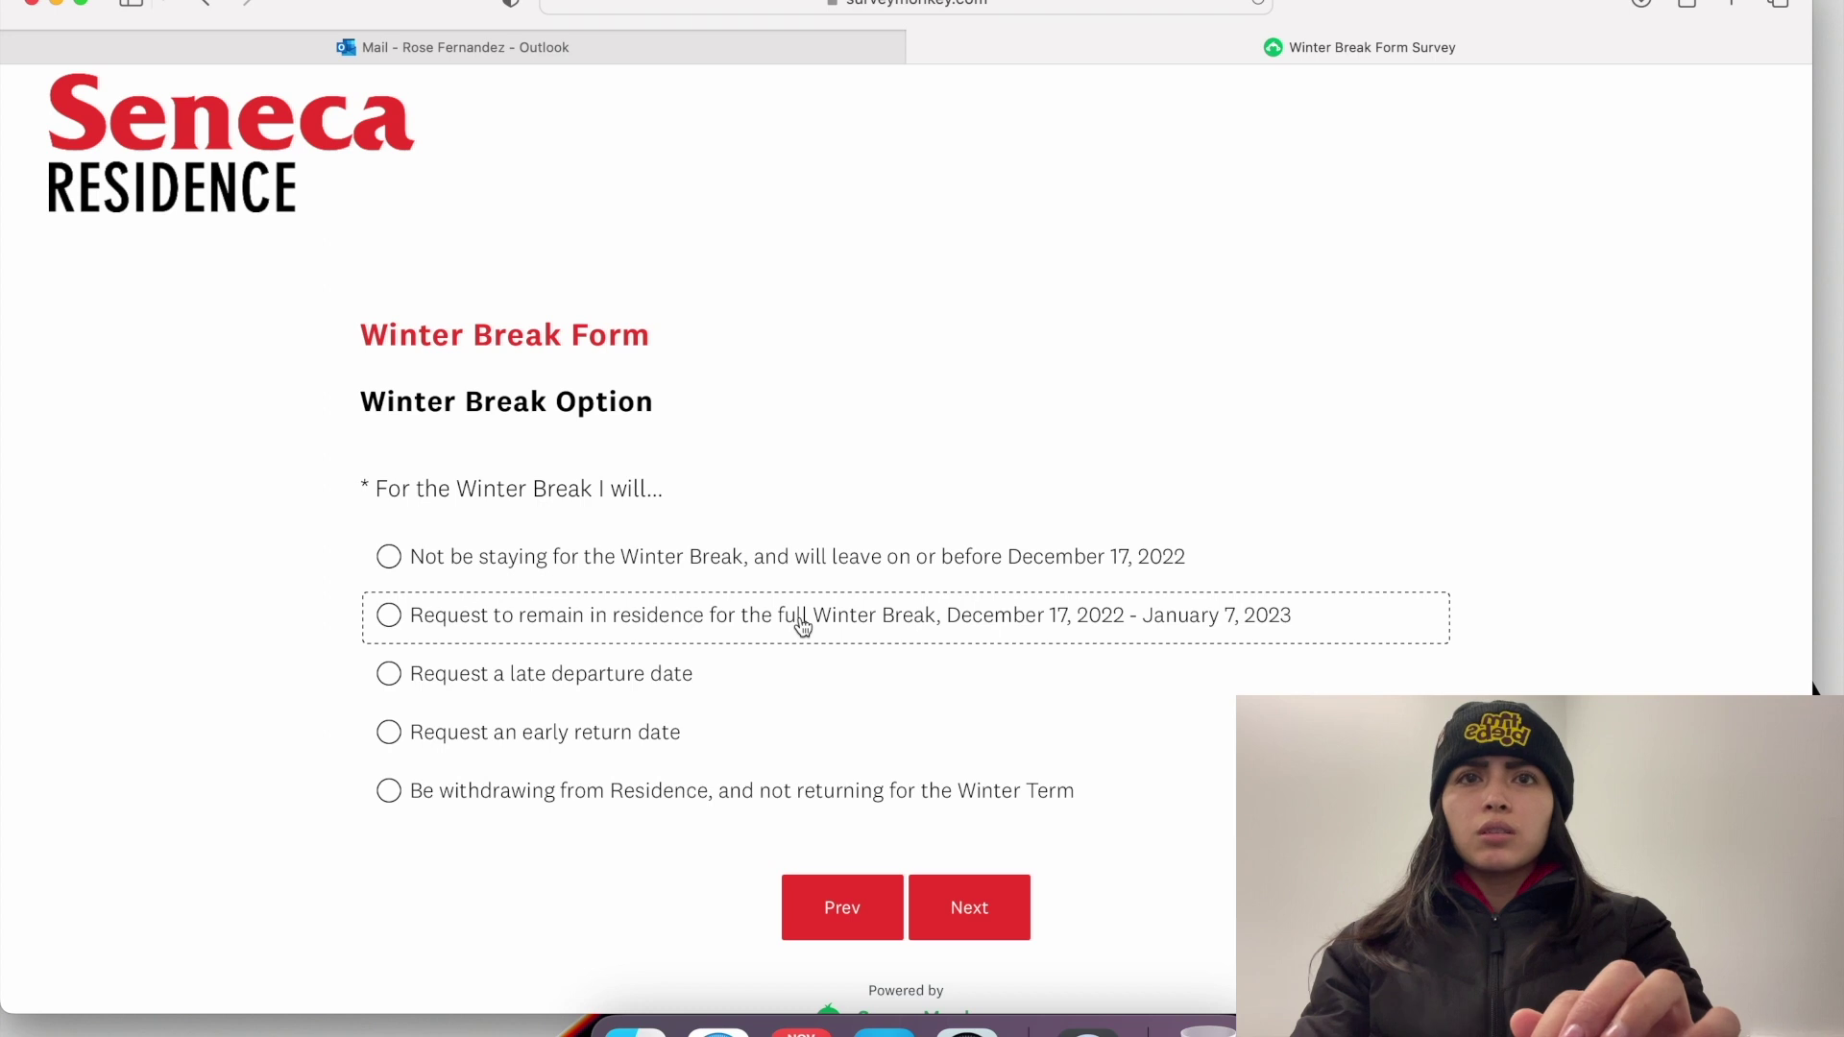
# Step: Choose 'Request to remain in residence for the full Winter Break' and continue
pyautogui.scroll(-2, 803, 626)
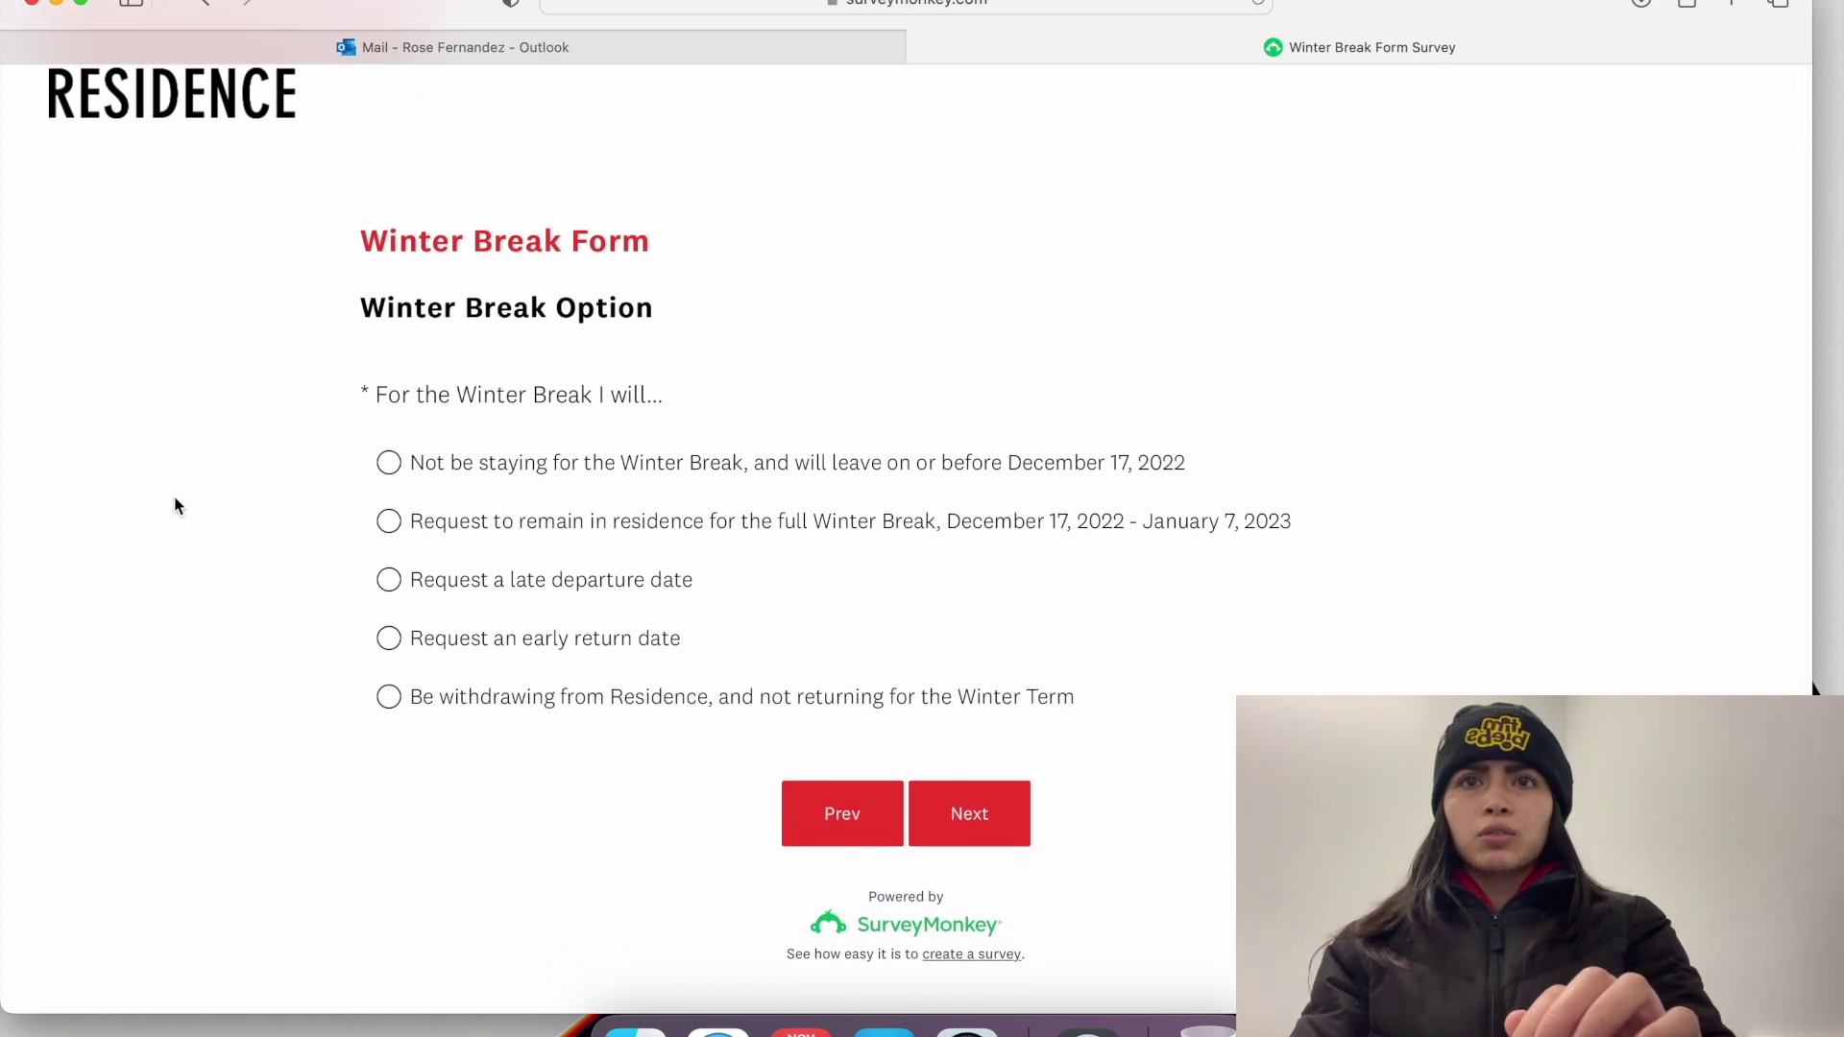
pyautogui.click(388, 524)
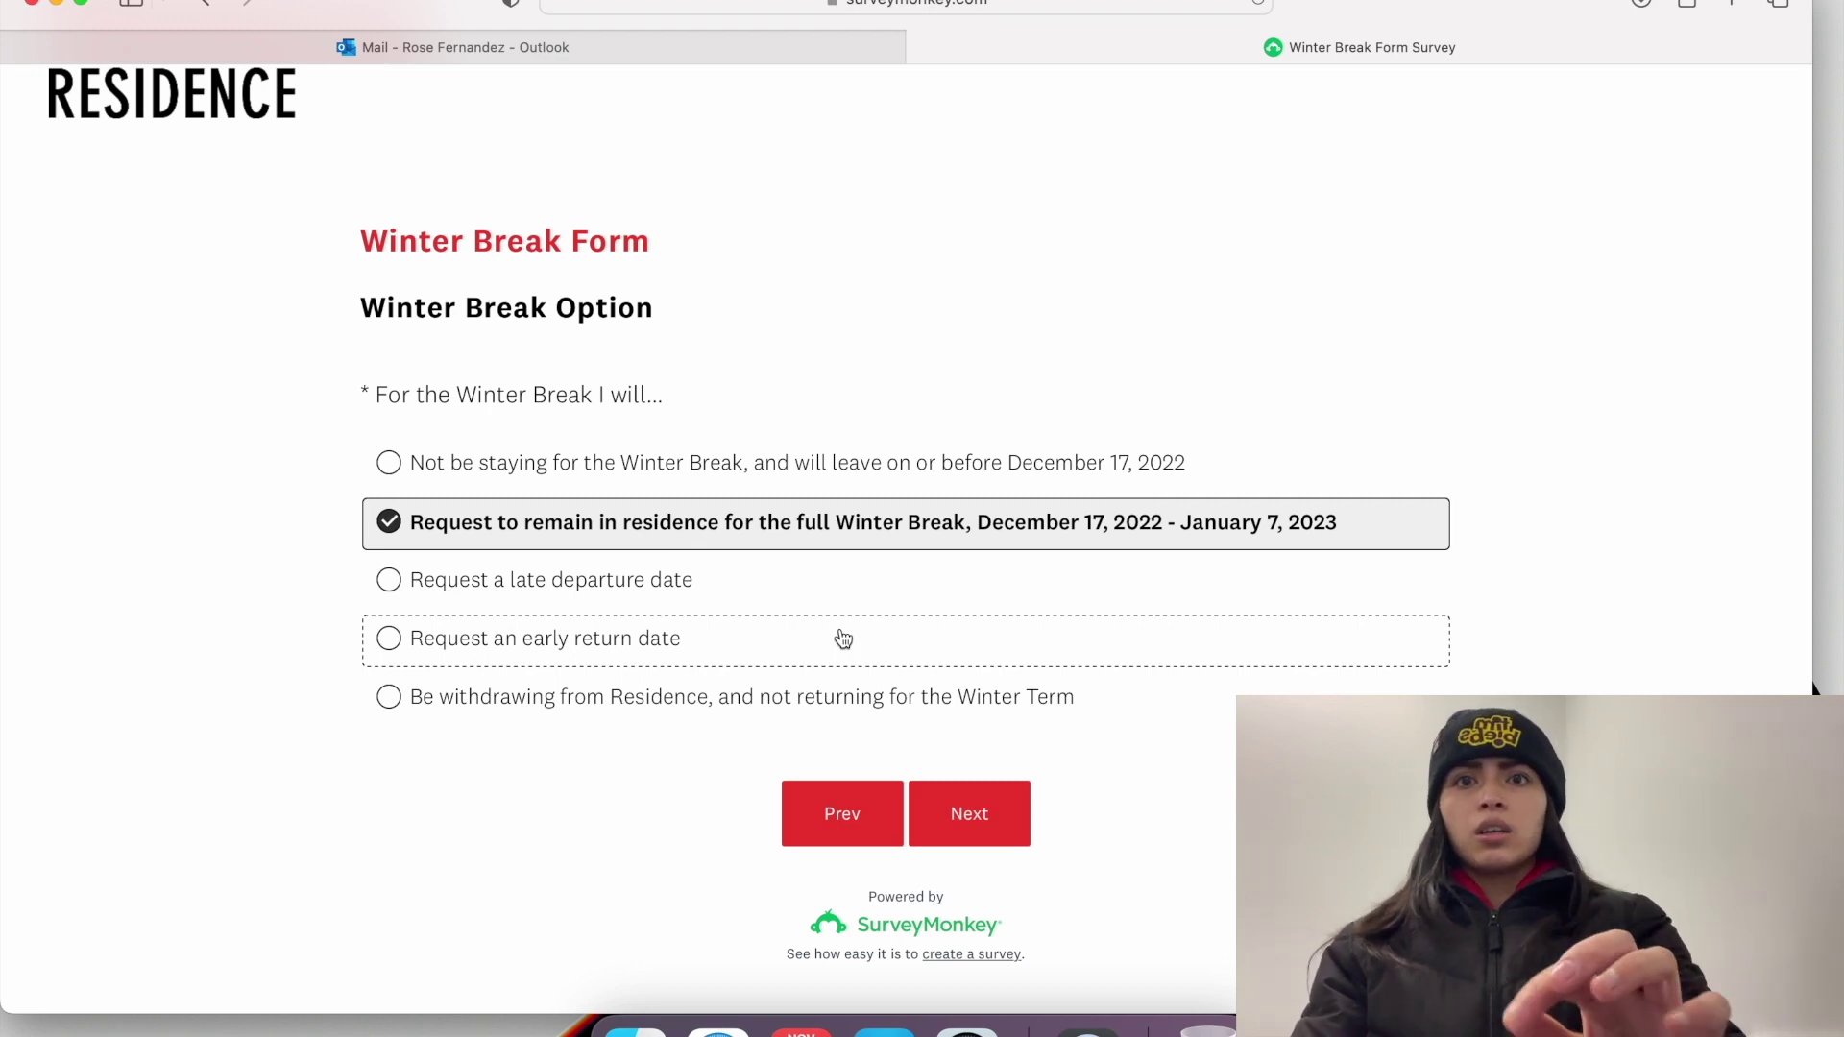
pyautogui.click(951, 807)
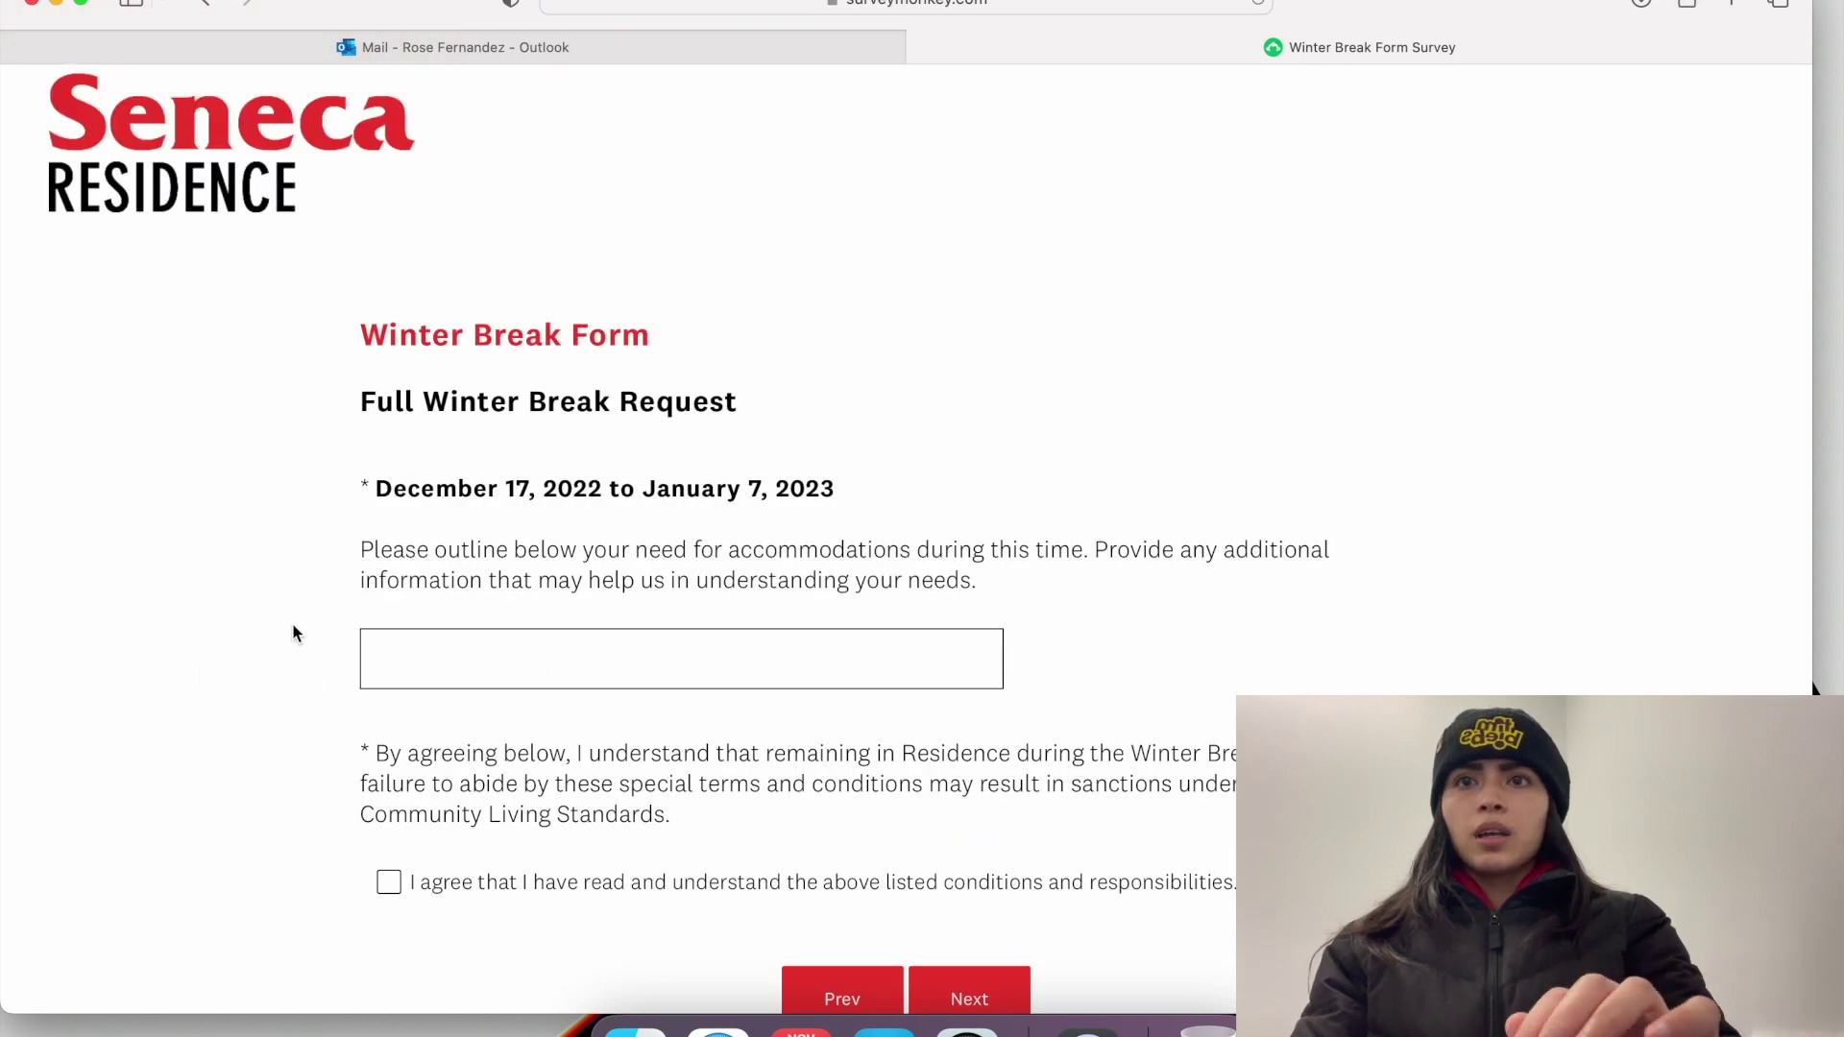
# Step: Agree to the listed conditions and responsibilities for the full Winter Break stay
pyautogui.scroll(-3, 293, 632)
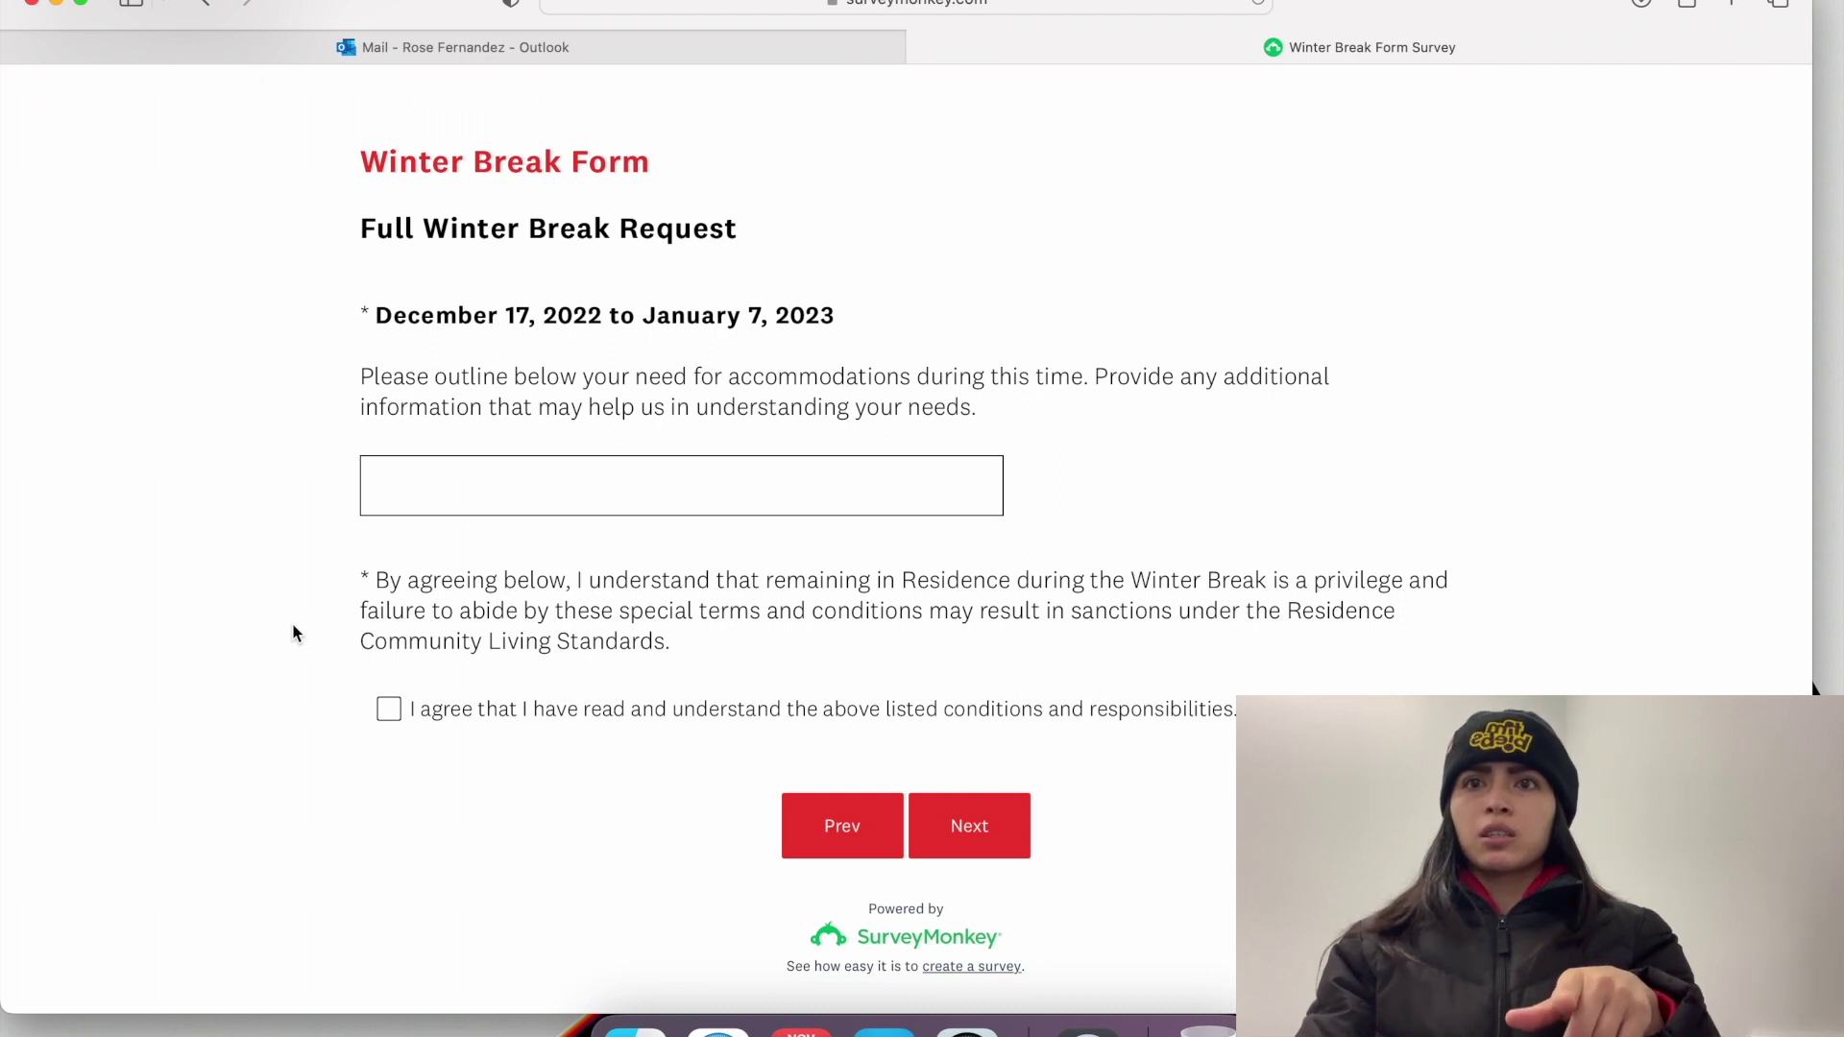
pyautogui.scroll(-1, 601, 637)
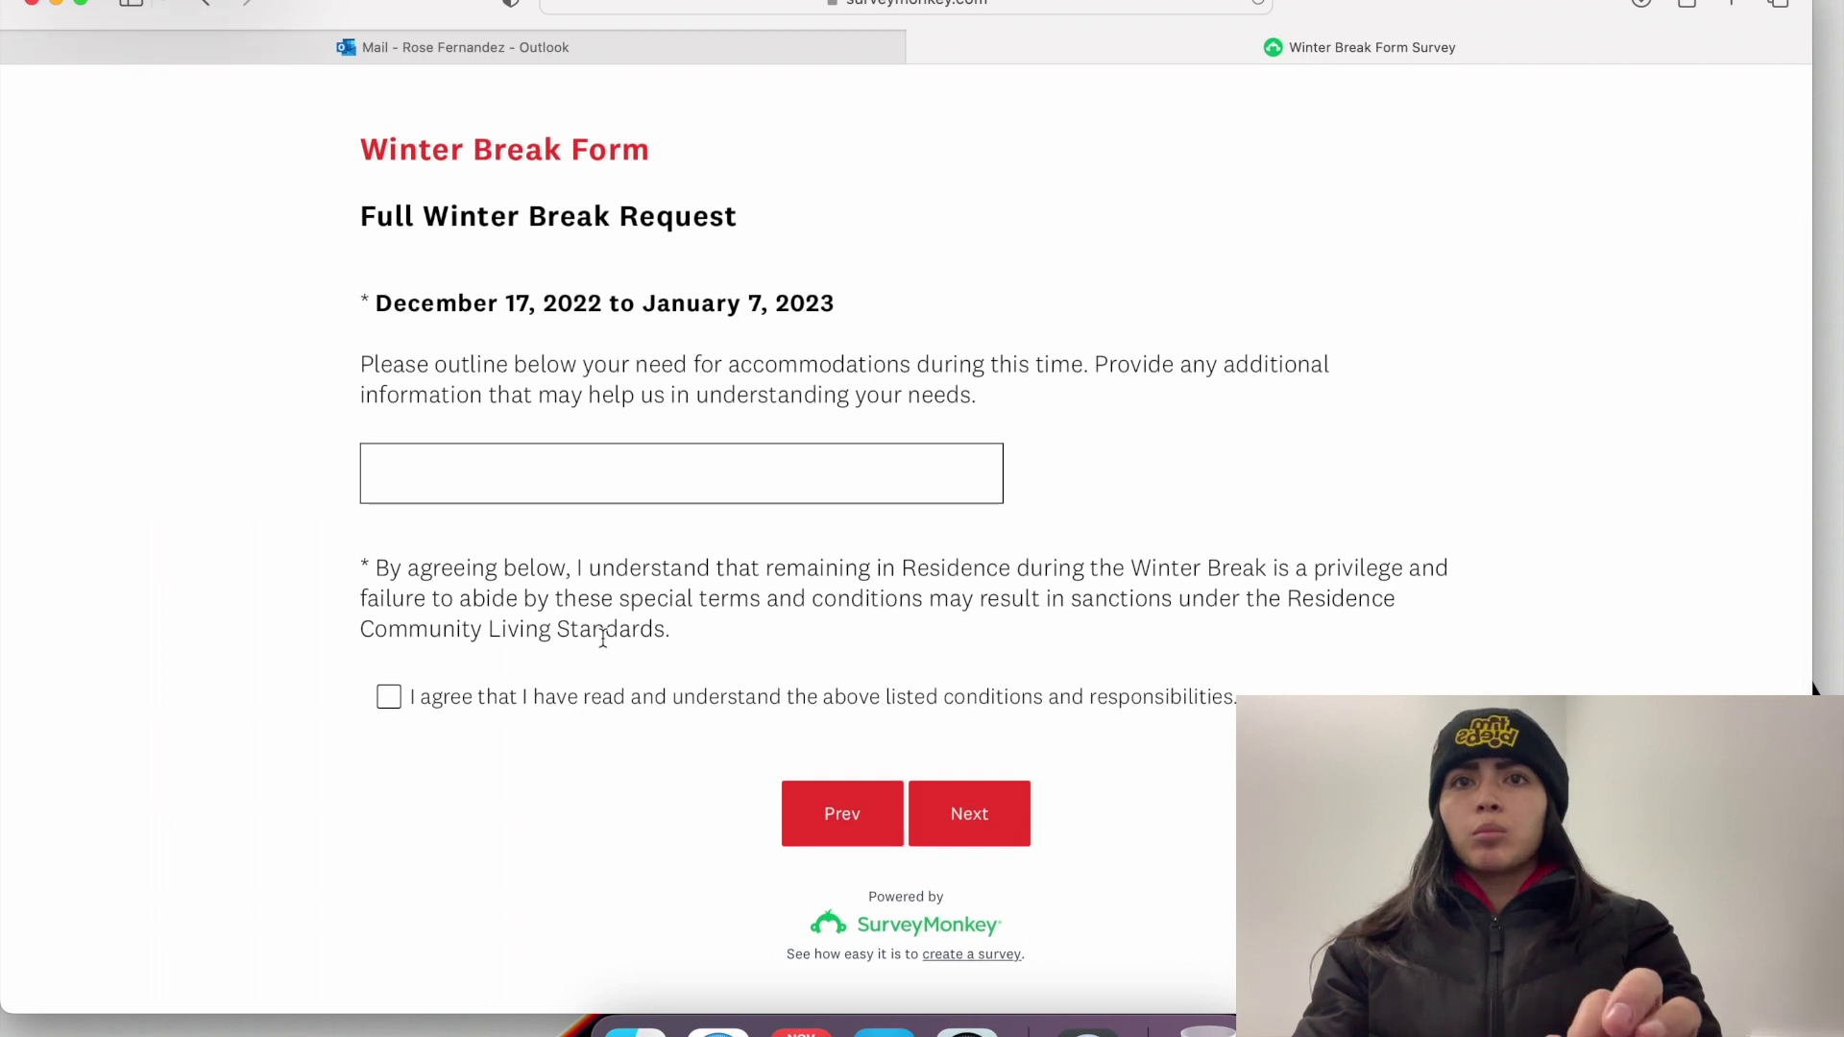
pyautogui.click(391, 698)
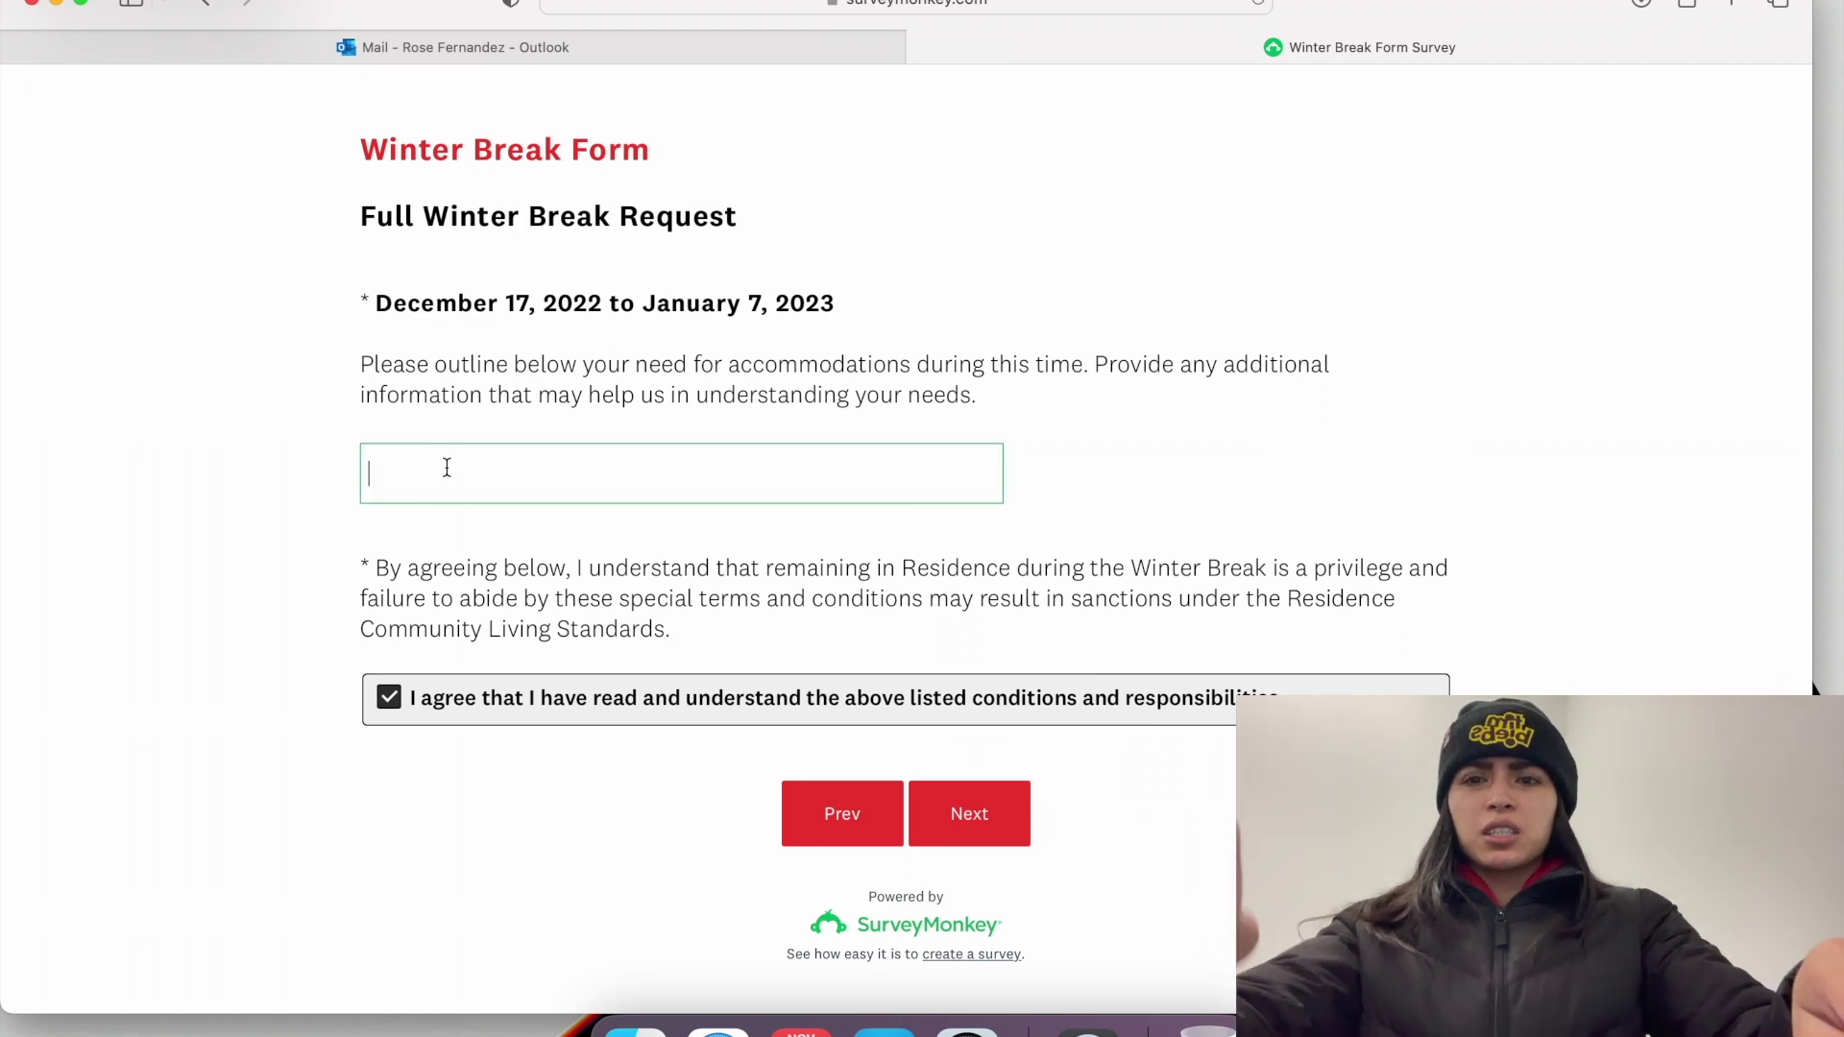
# Step: Give 'To stay in residence during the winter break' as the reason and proceed to the closing page
pyautogui.write('To Stay In')
pyautogui.press('BackSpace')
pyautogui.press('BackSpace')
pyautogui.press('BackSpace')
pyautogui.press('BackSpace')
pyautogui.press('BackSpace')
pyautogui.press('BackSpace')
pyautogui.press('BackSpace')
pyautogui.press('BackSpace')
pyautogui.write('r')
pyautogui.press('BackSpace')
pyautogui.press('BackSpace')
pyautogui.write('stay in residence during the winter break')
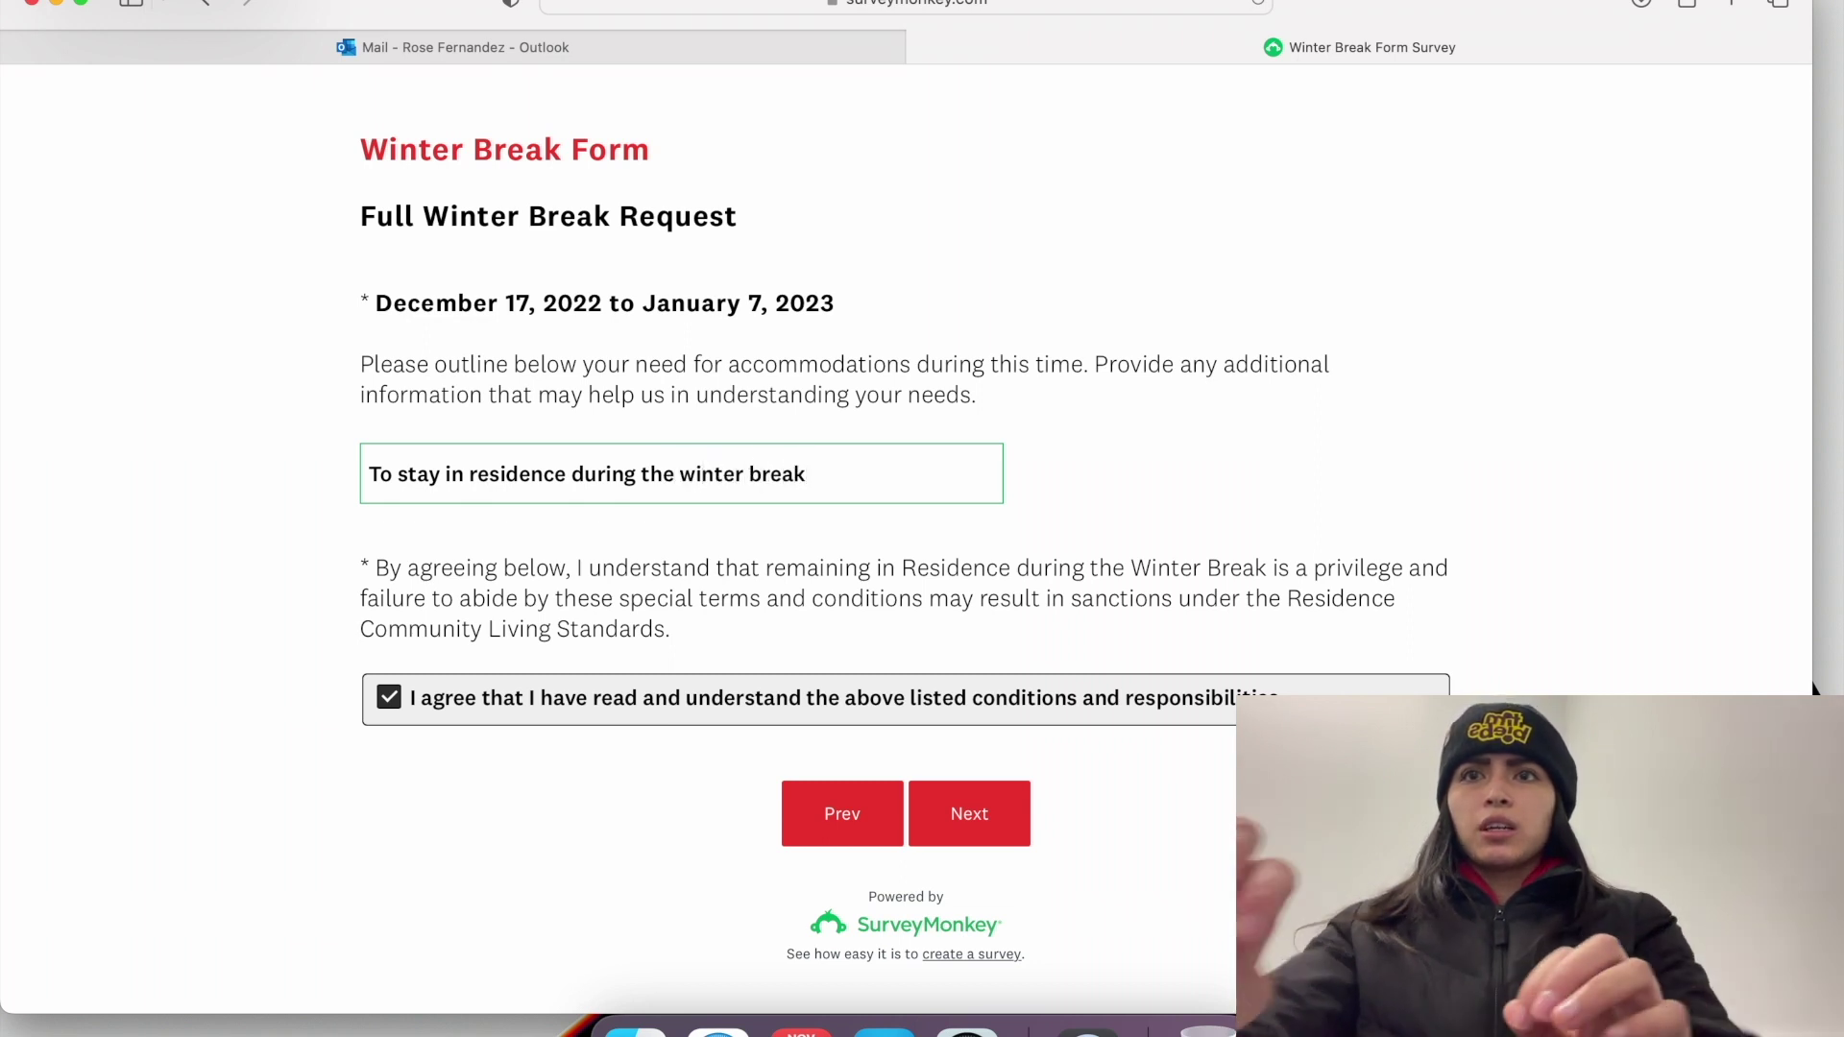
pyautogui.click(967, 810)
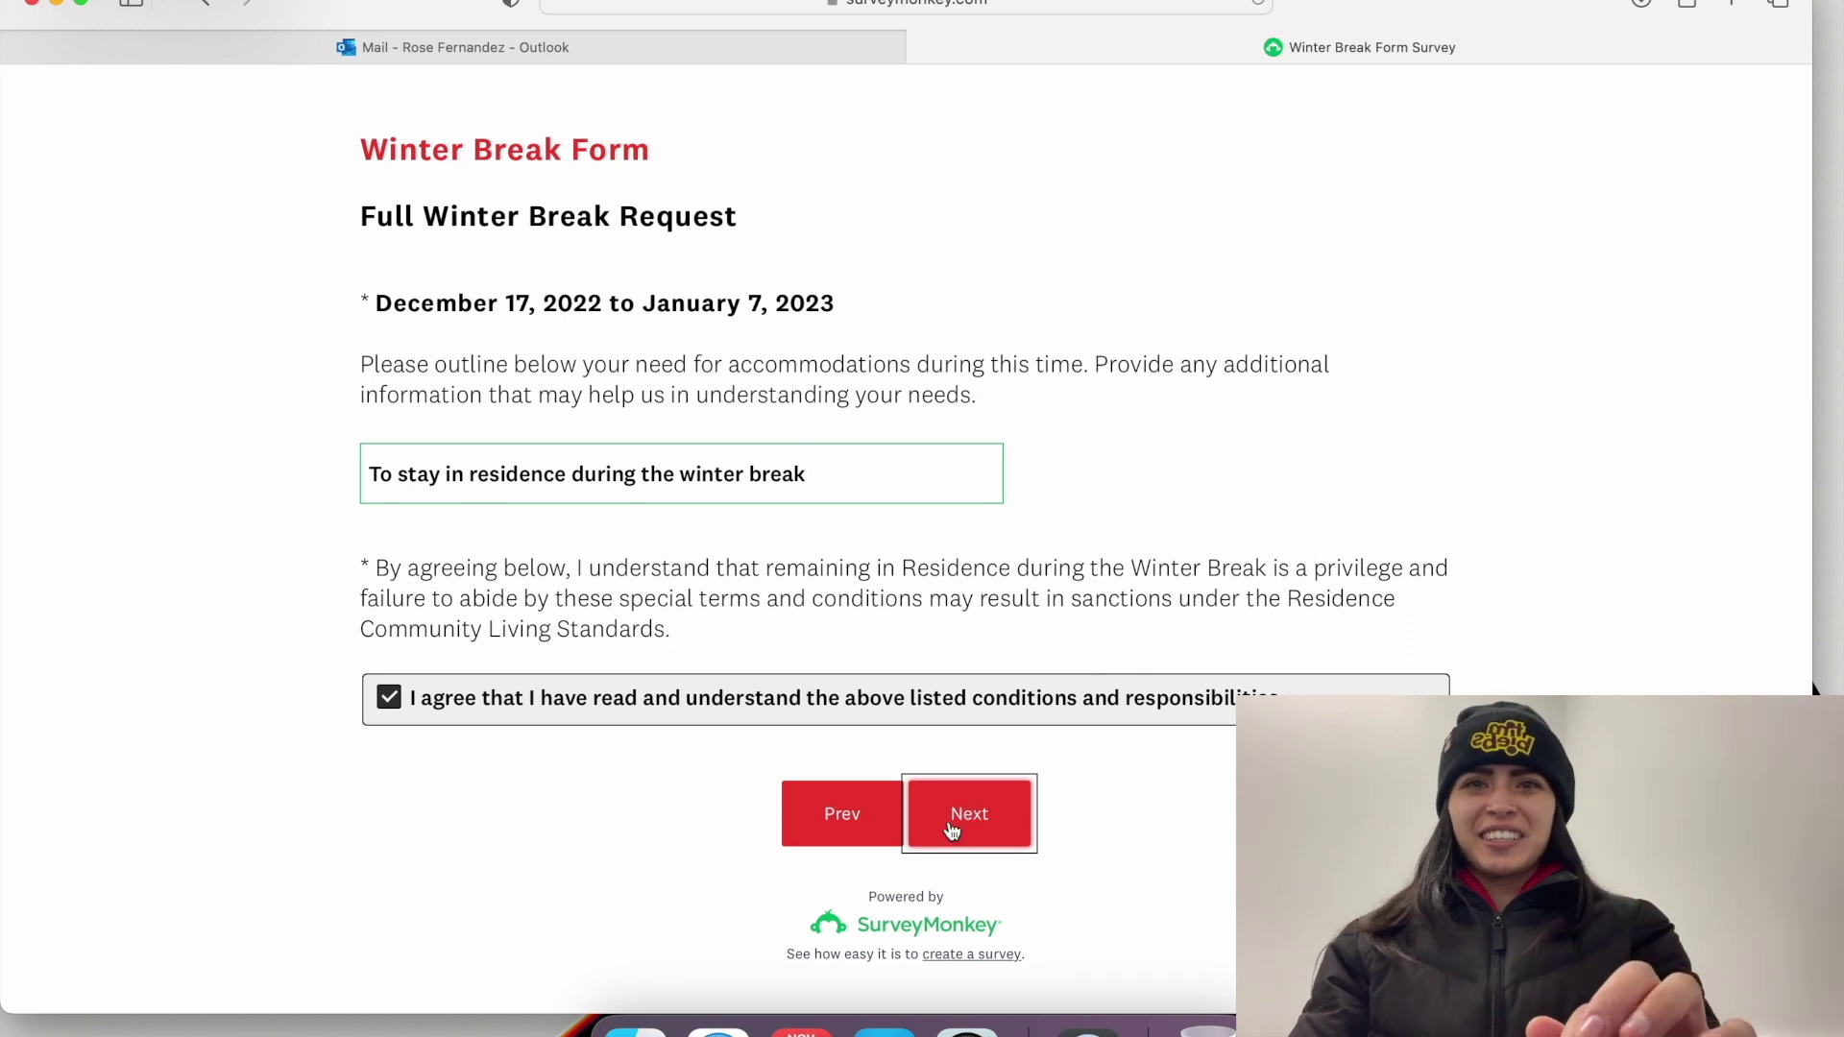
pyautogui.click(951, 829)
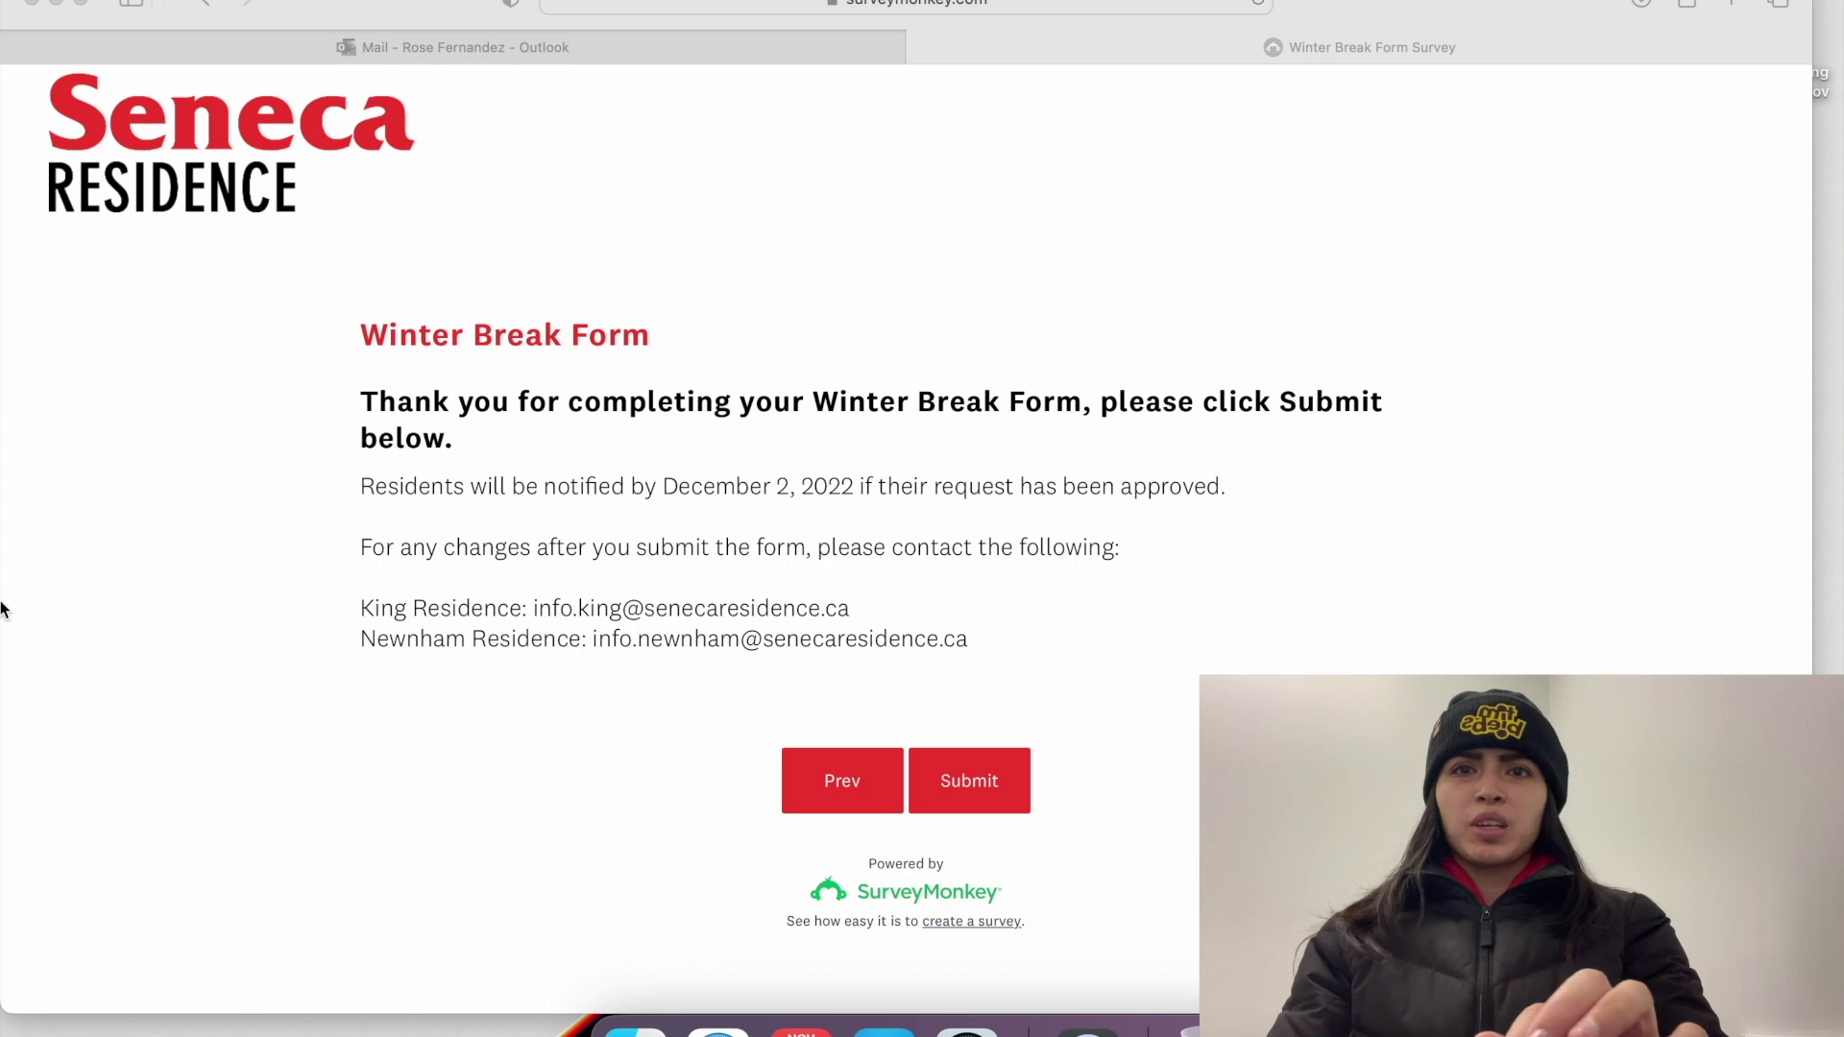
# Step: Submit the completed Seneca Residence Winter Break Form
pyautogui.click(936, 770)
pyautogui.click(935, 773)
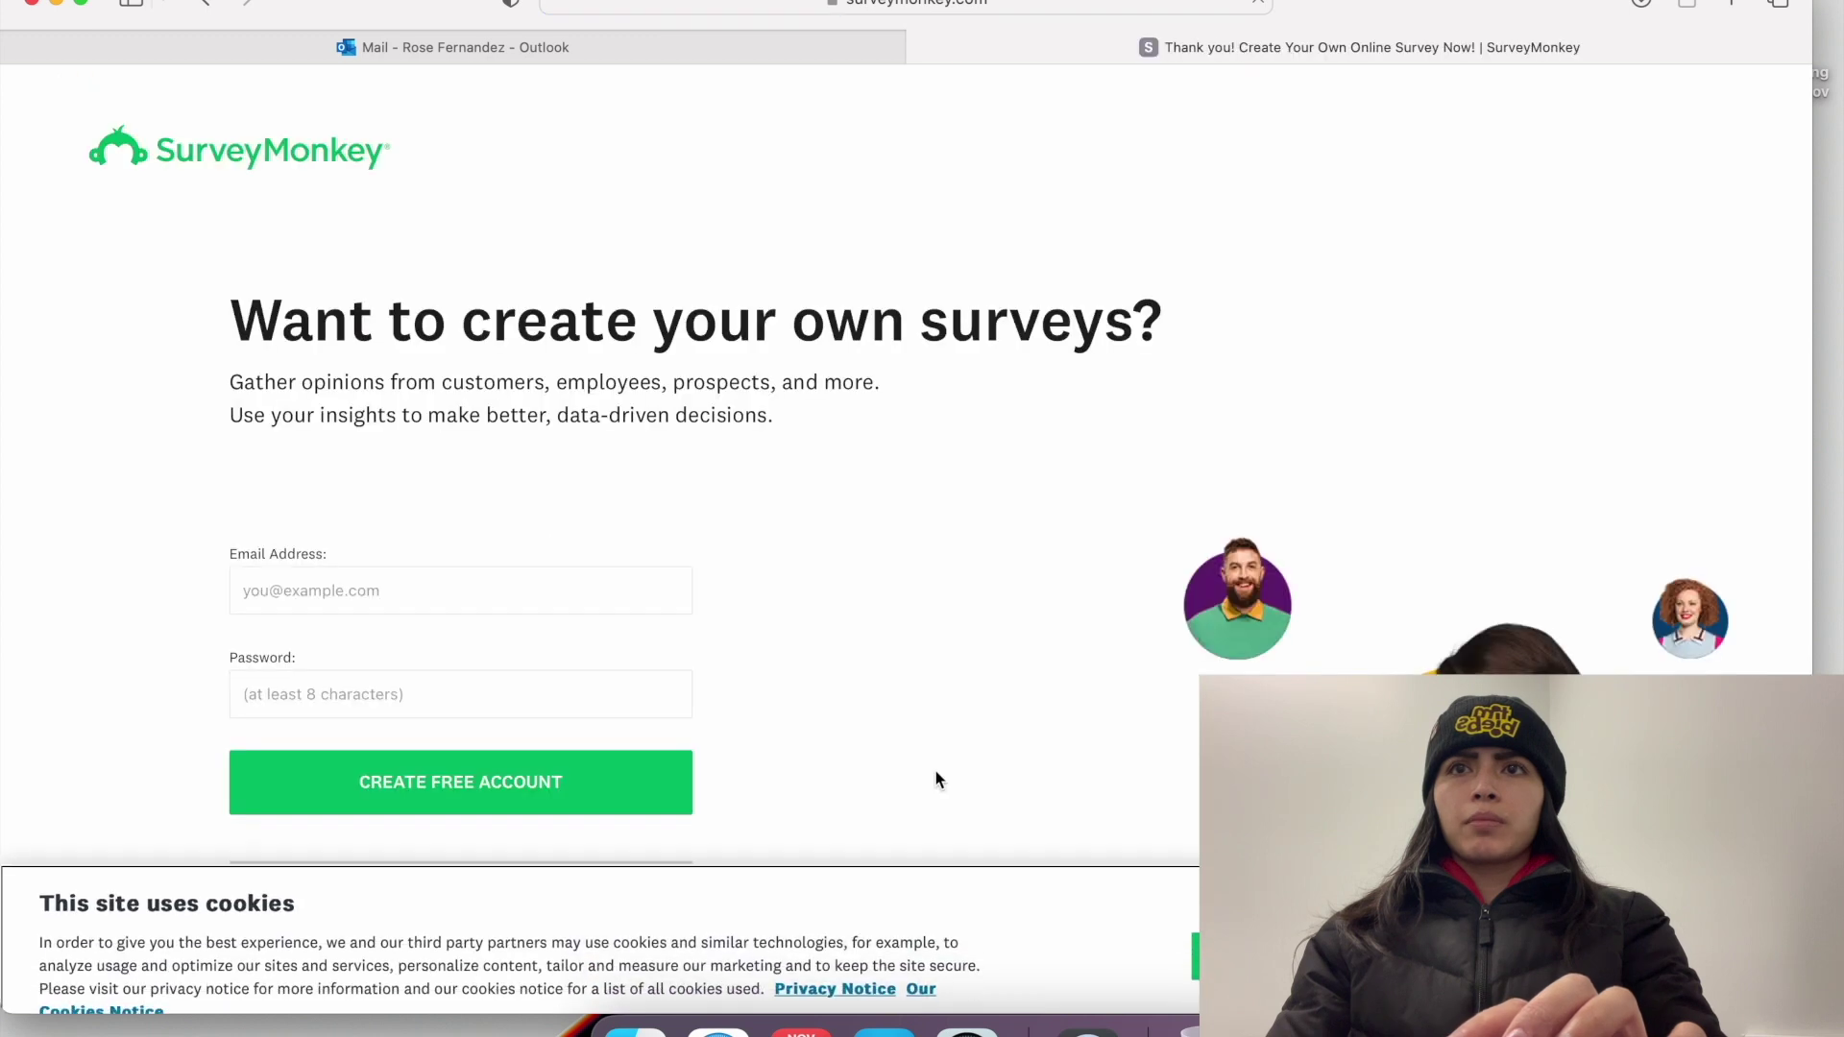